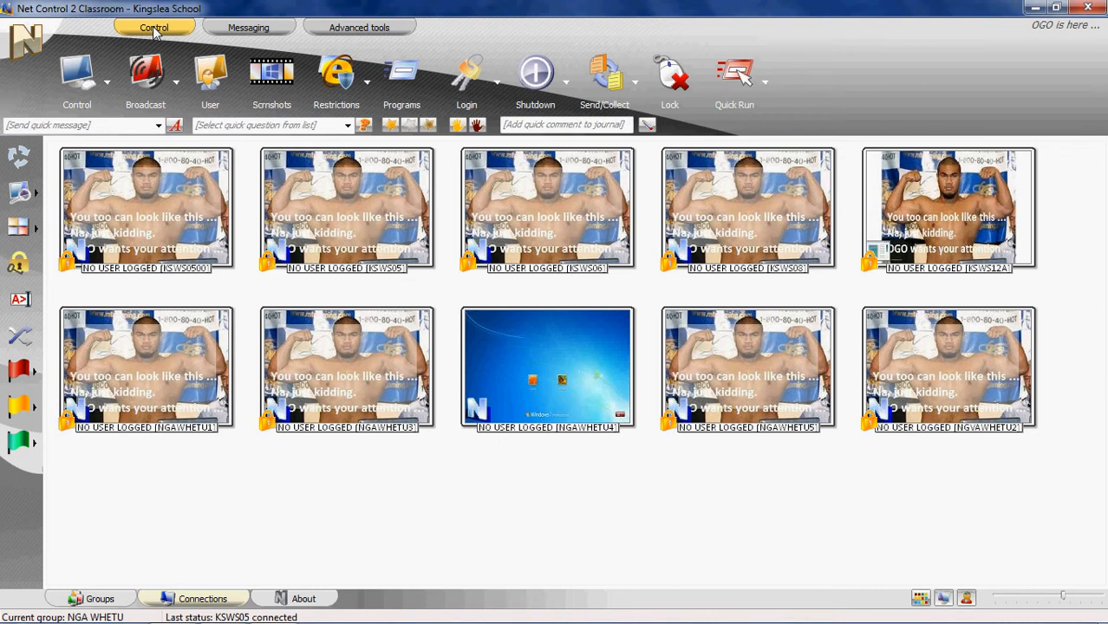
Lock the NGAWHETU4 computer with the restriction kept active after restart
click(562, 370)
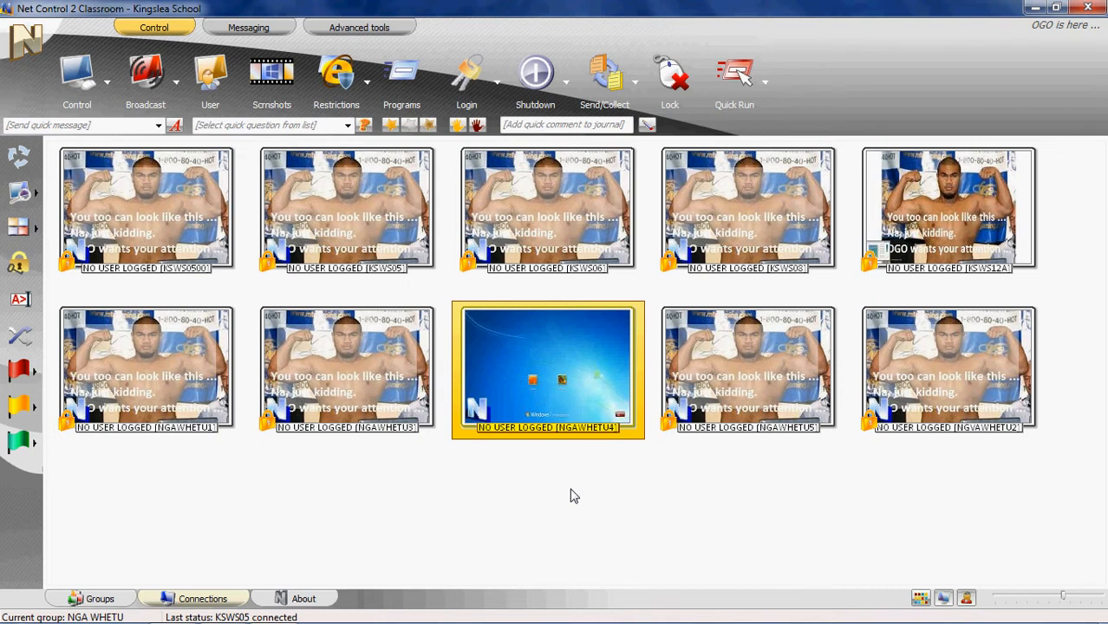
click(565, 88)
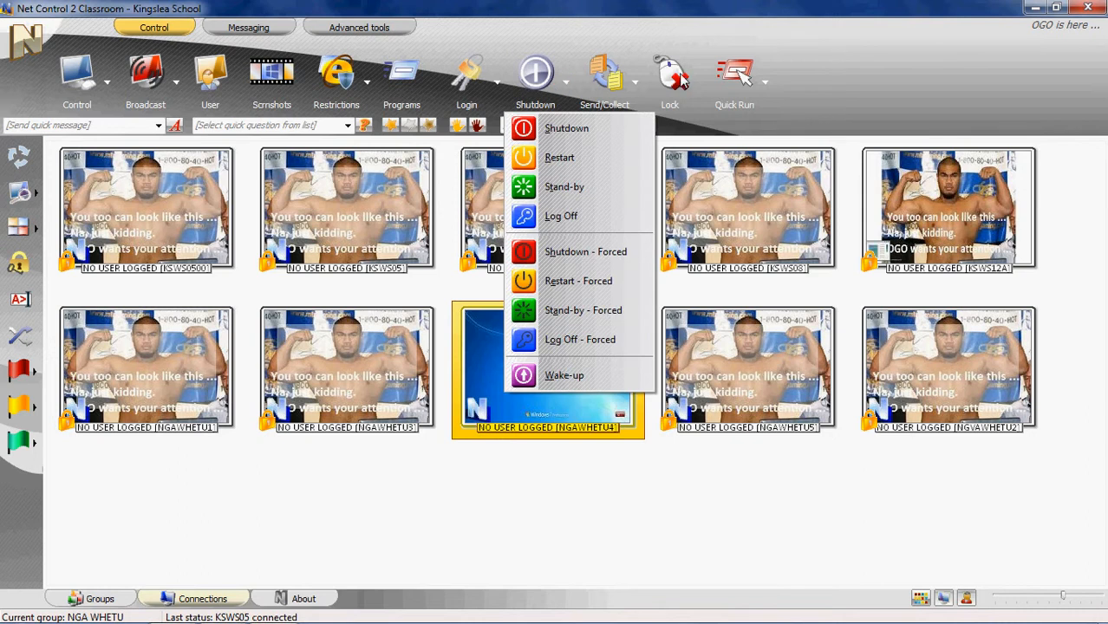
click(675, 79)
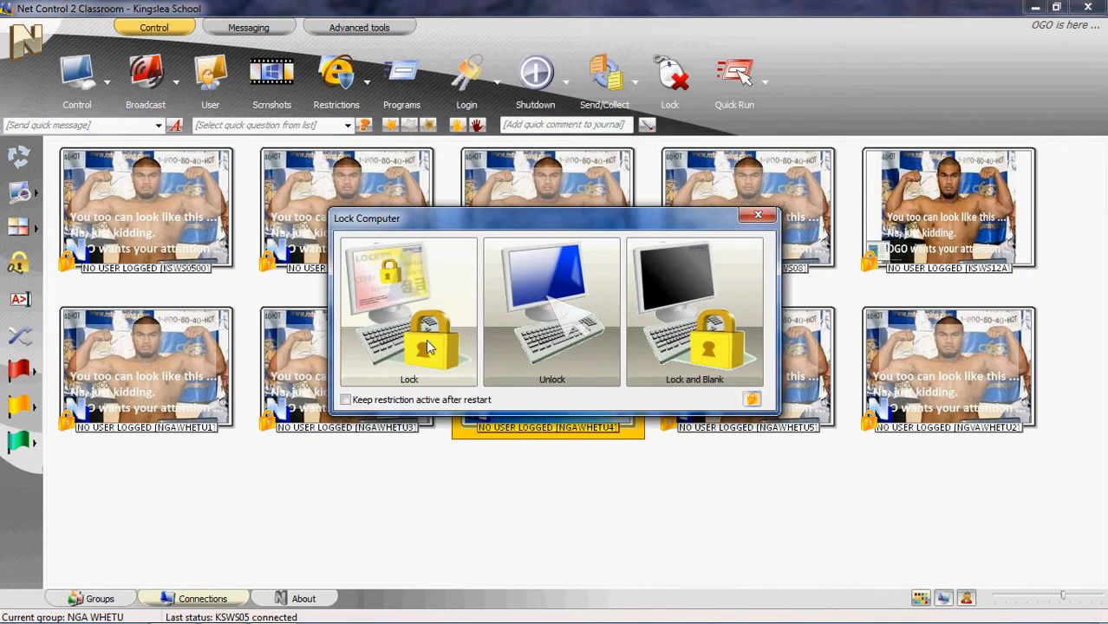
click(346, 400)
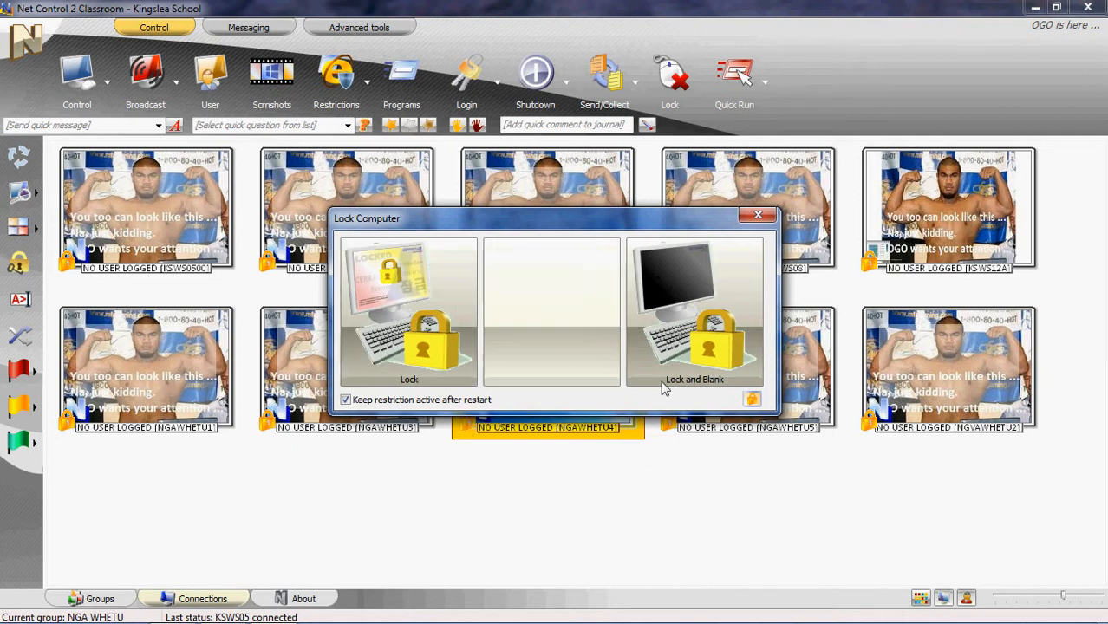
click(757, 215)
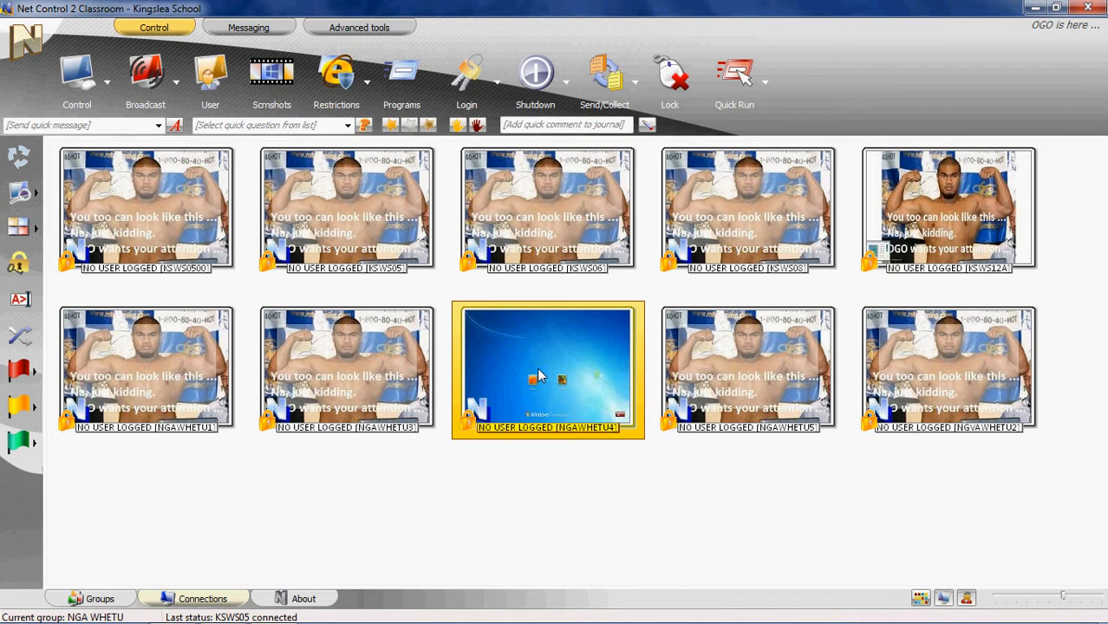
mouse_move(537, 375)
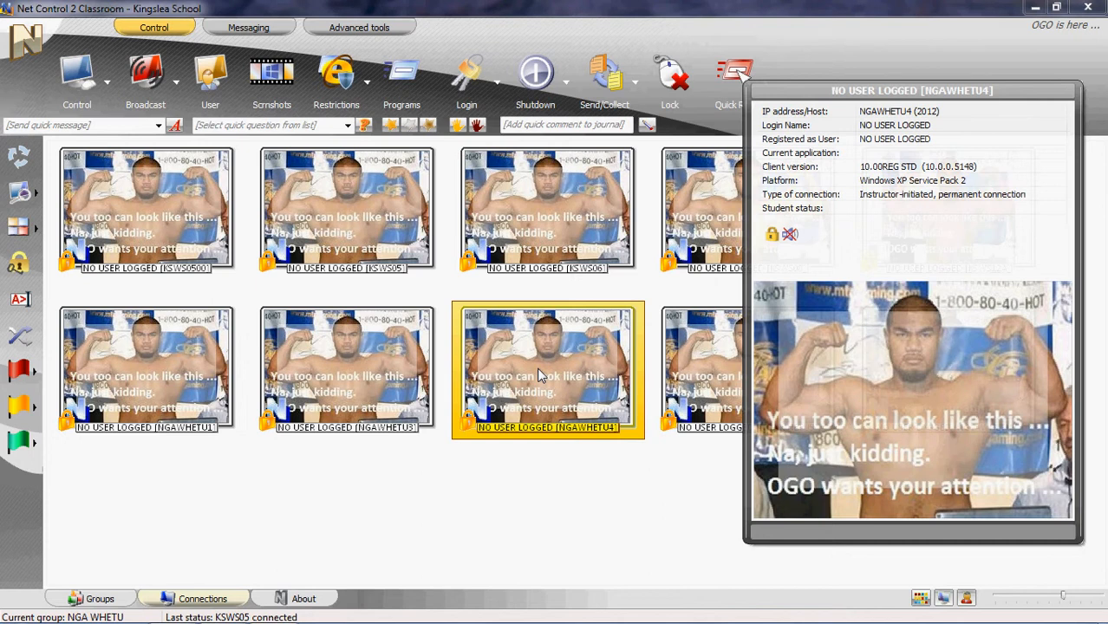
Unlock the NGAWHETU4 computer, check its screen, and lock it again with the restriction kept active after restart
click(681, 78)
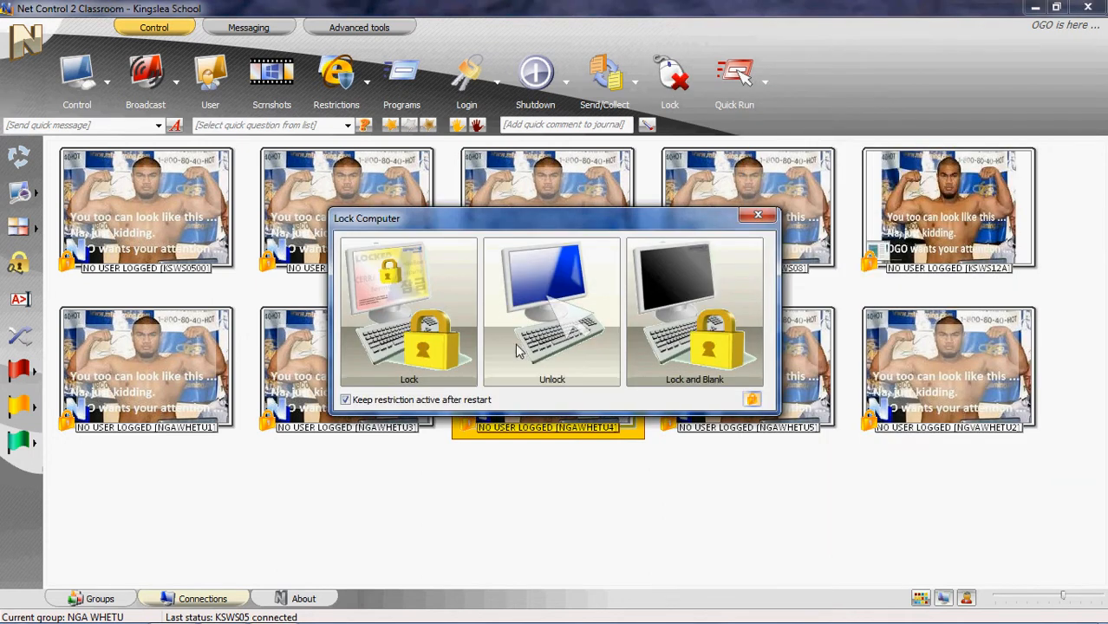
click(758, 215)
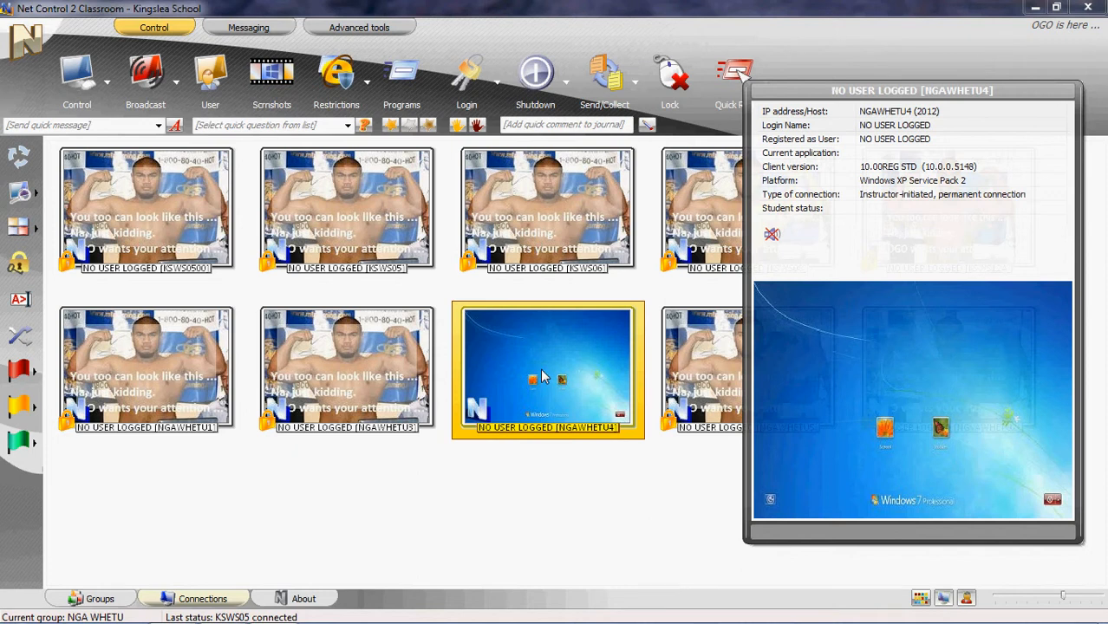
click(680, 73)
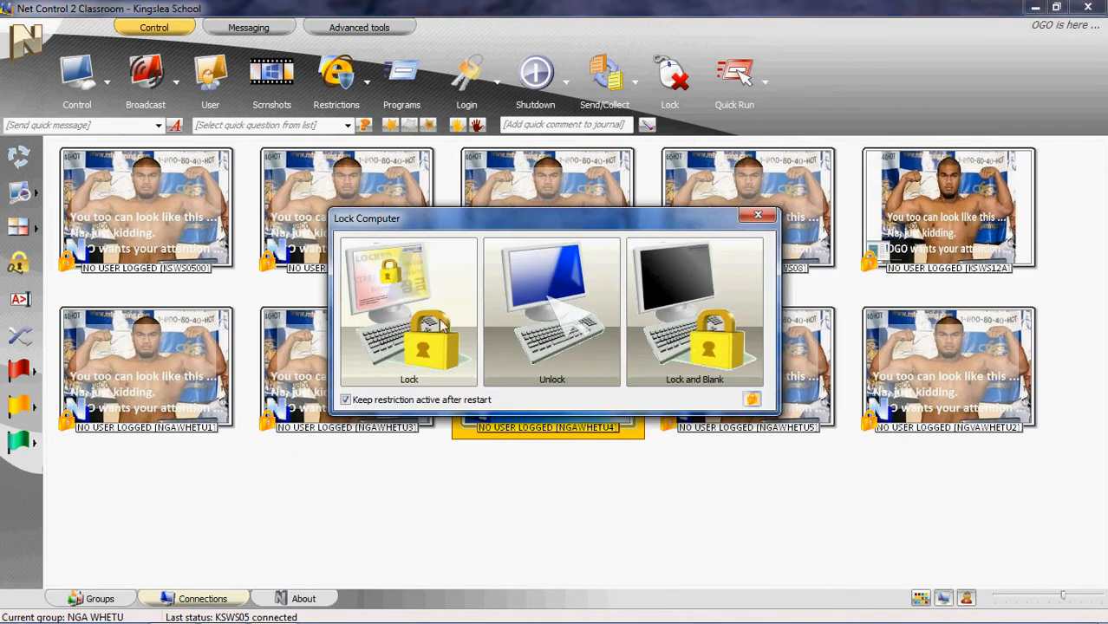
click(757, 216)
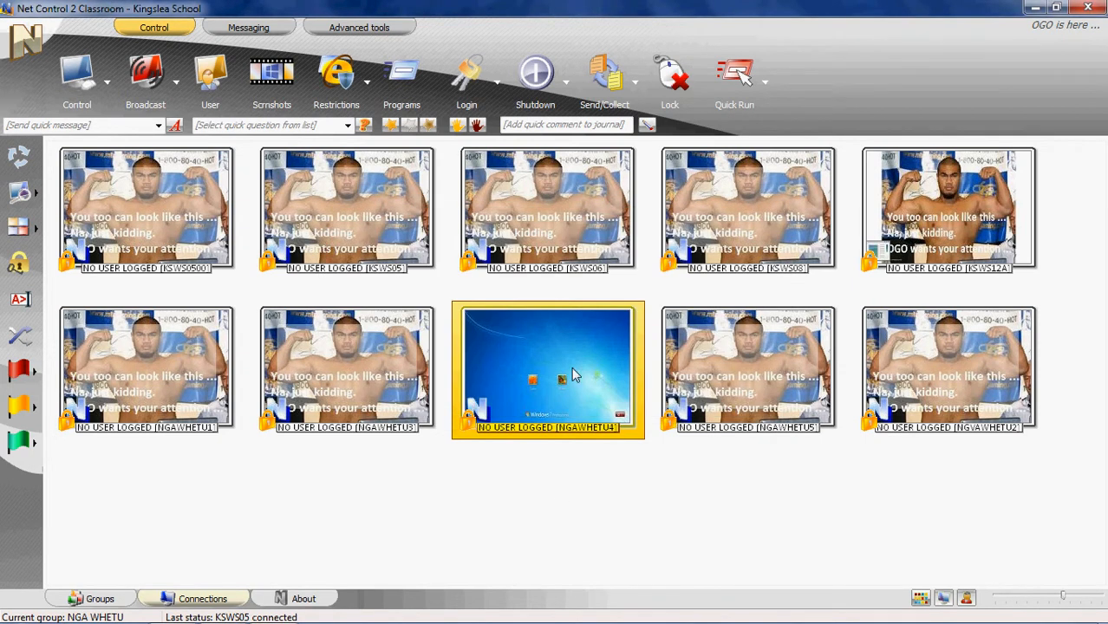
click(567, 83)
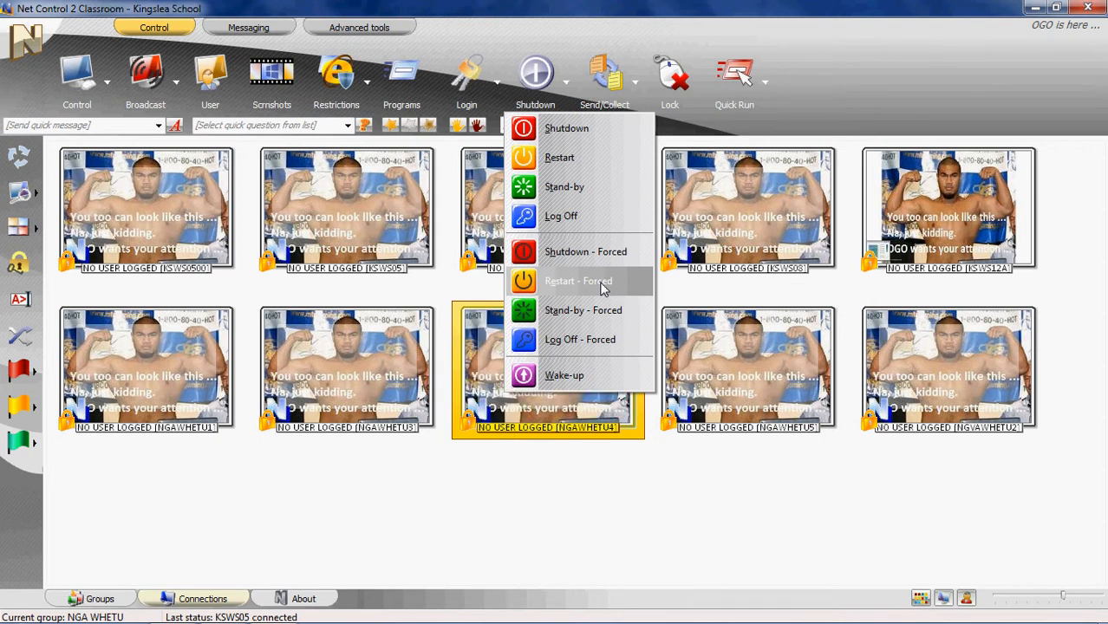
click(563, 35)
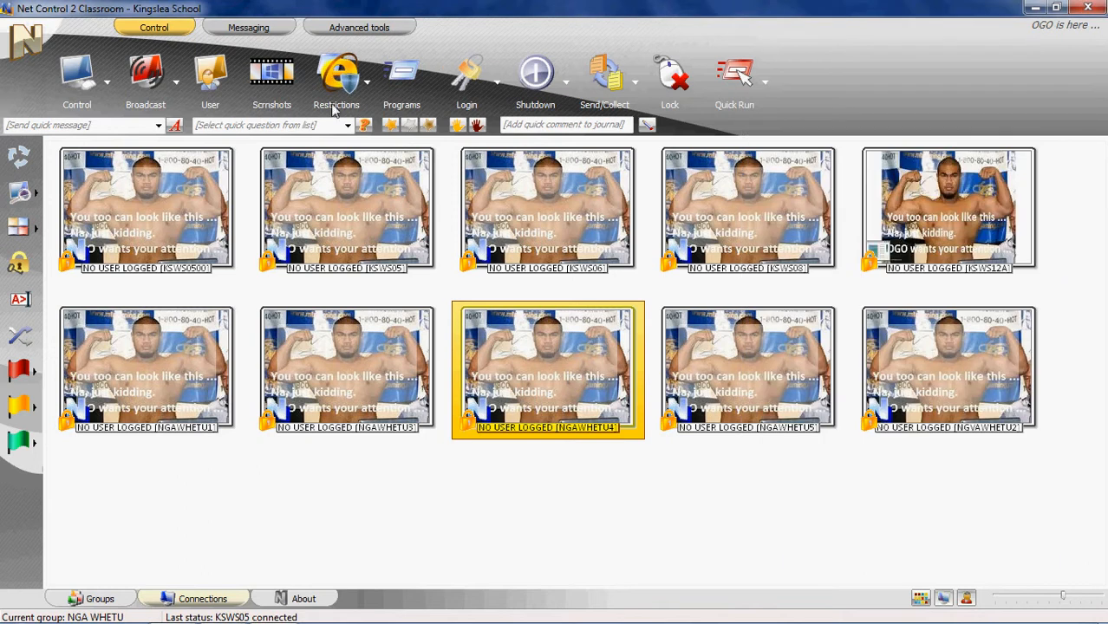
Permanently mute the sound and permanently disable CD/DVD and floppy devices on the NGAWHETU4 computer
click(347, 81)
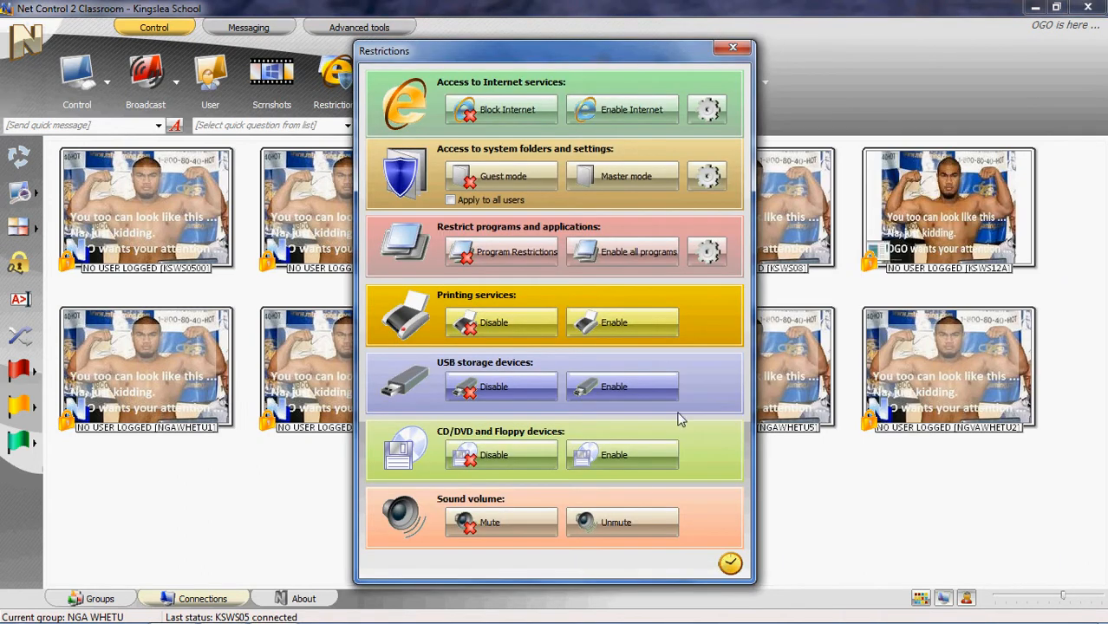
click(498, 529)
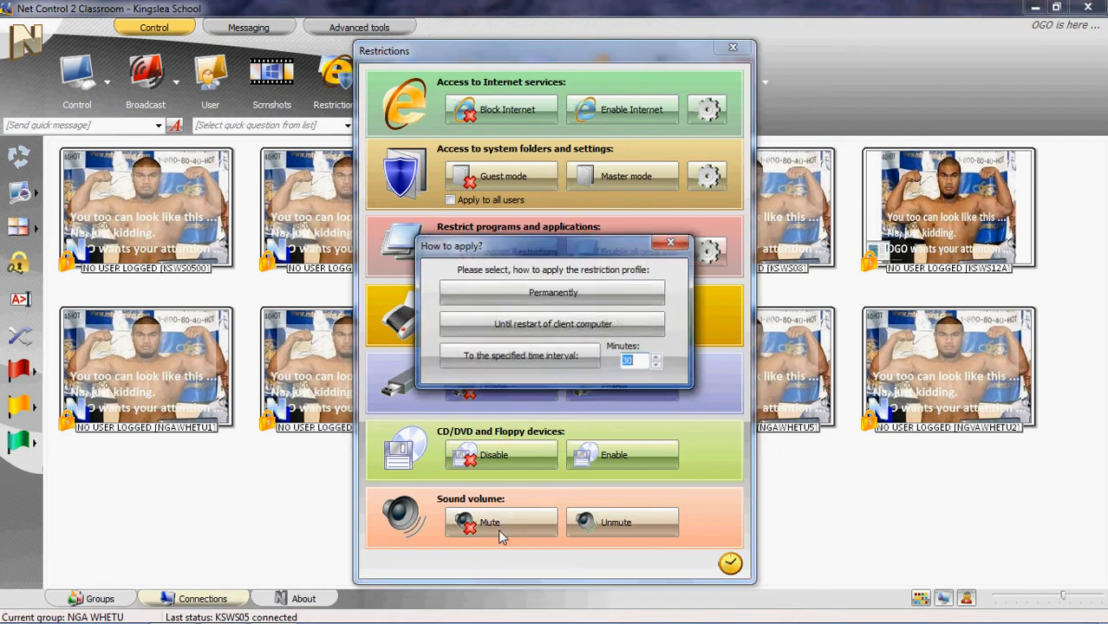
click(538, 295)
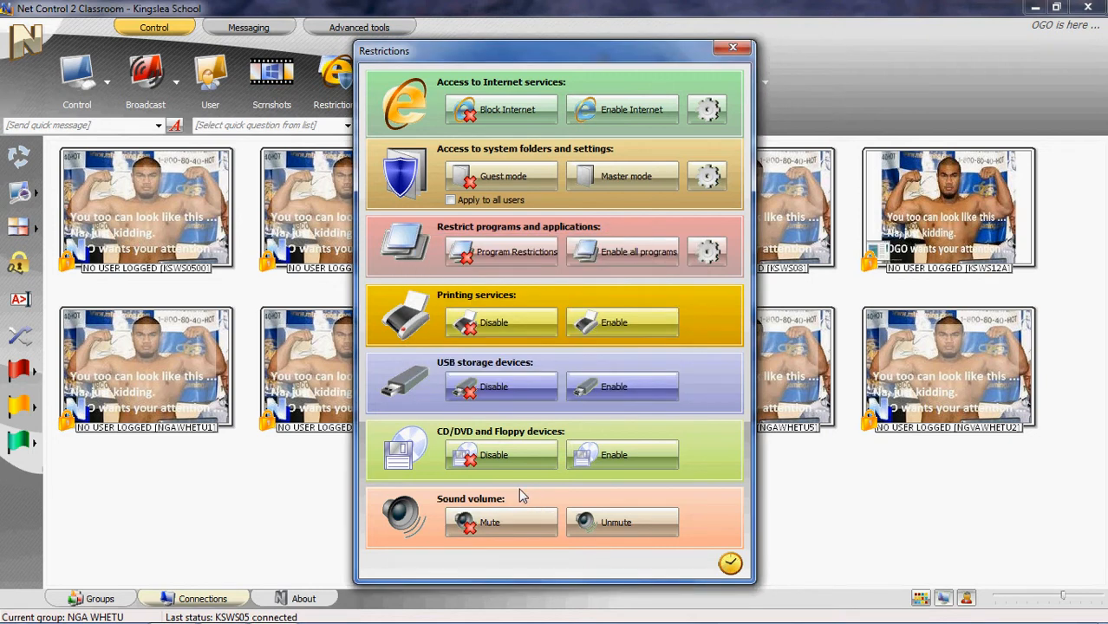
click(501, 456)
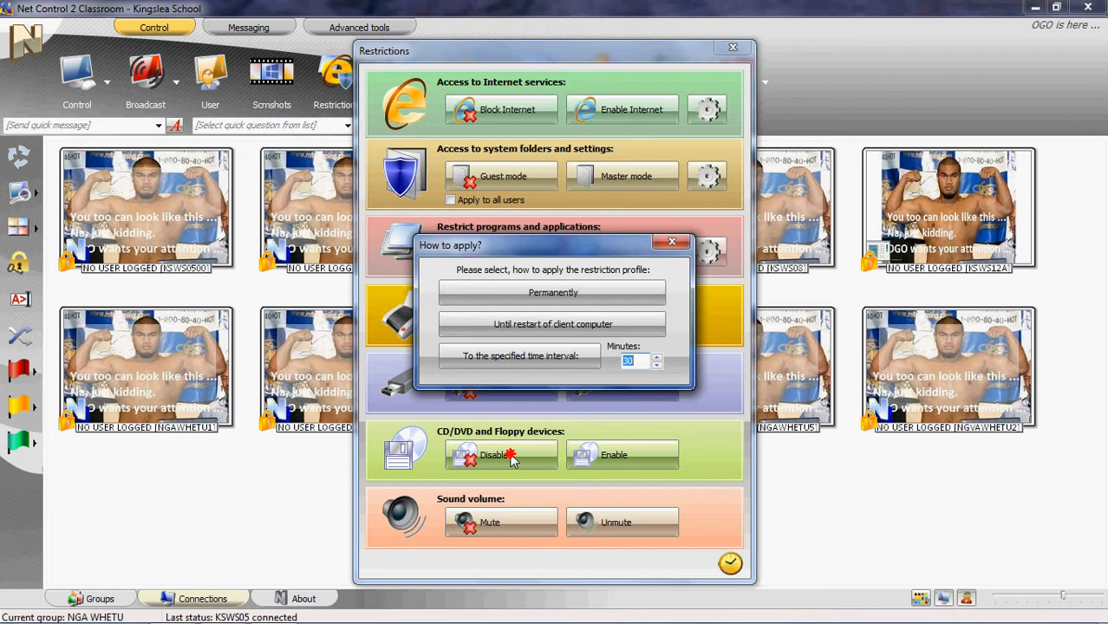
click(553, 292)
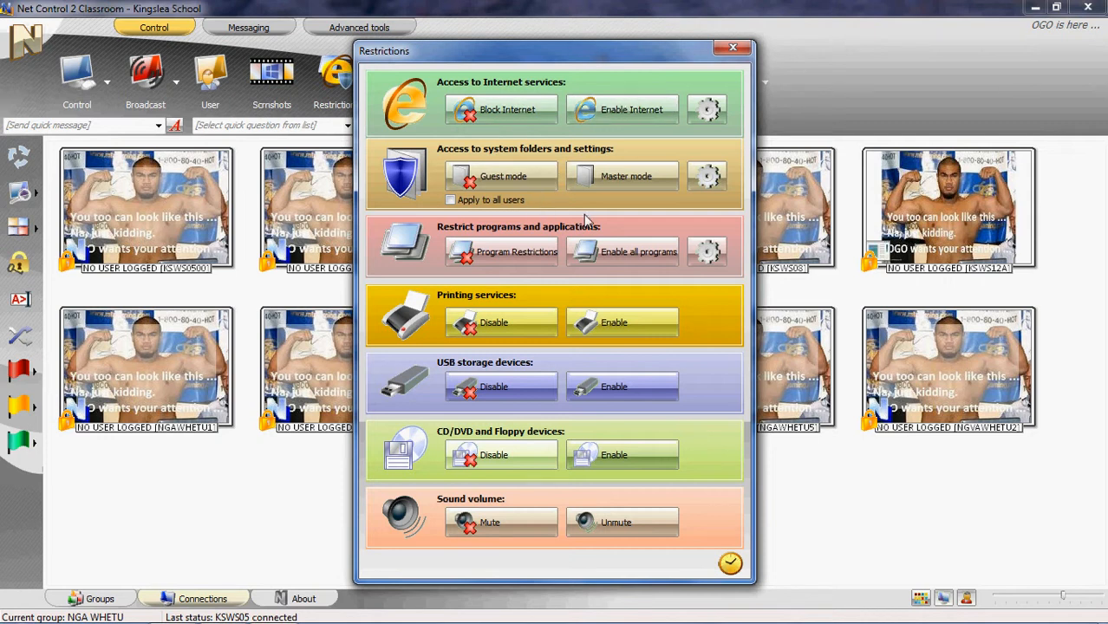
Review the list of restricted programs for NGAWHETU4 without applying it, and close the restrictions
click(523, 255)
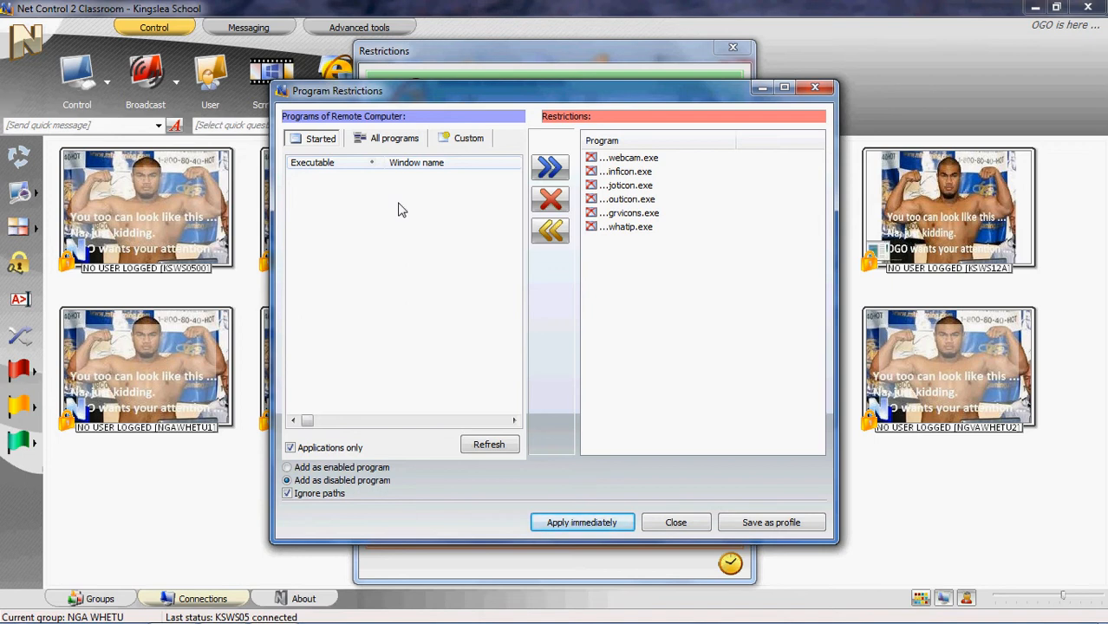
click(681, 523)
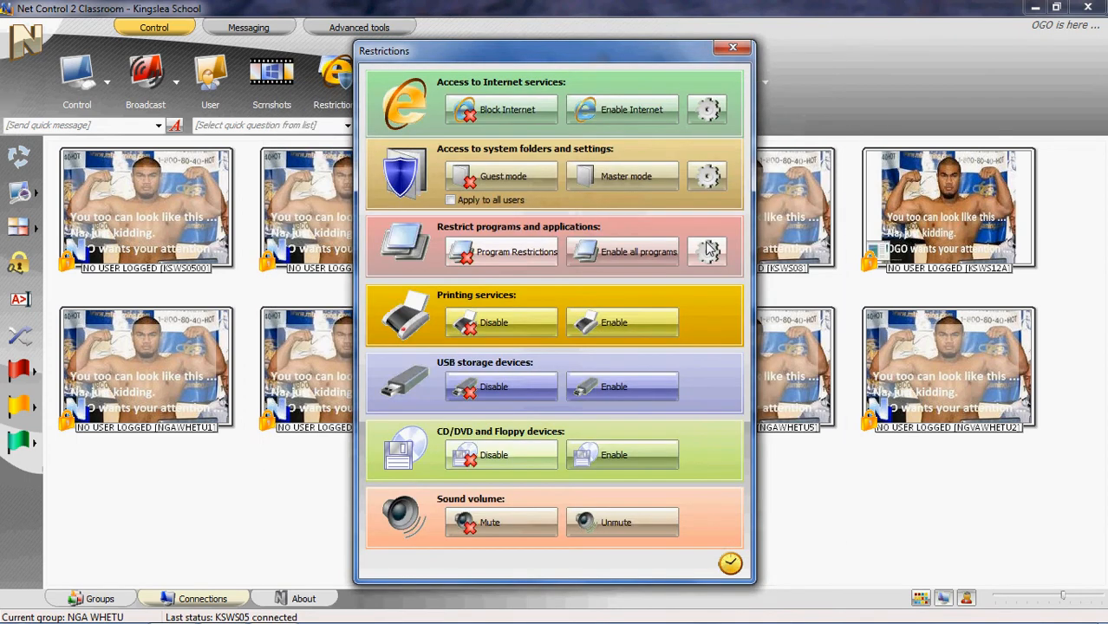
click(732, 48)
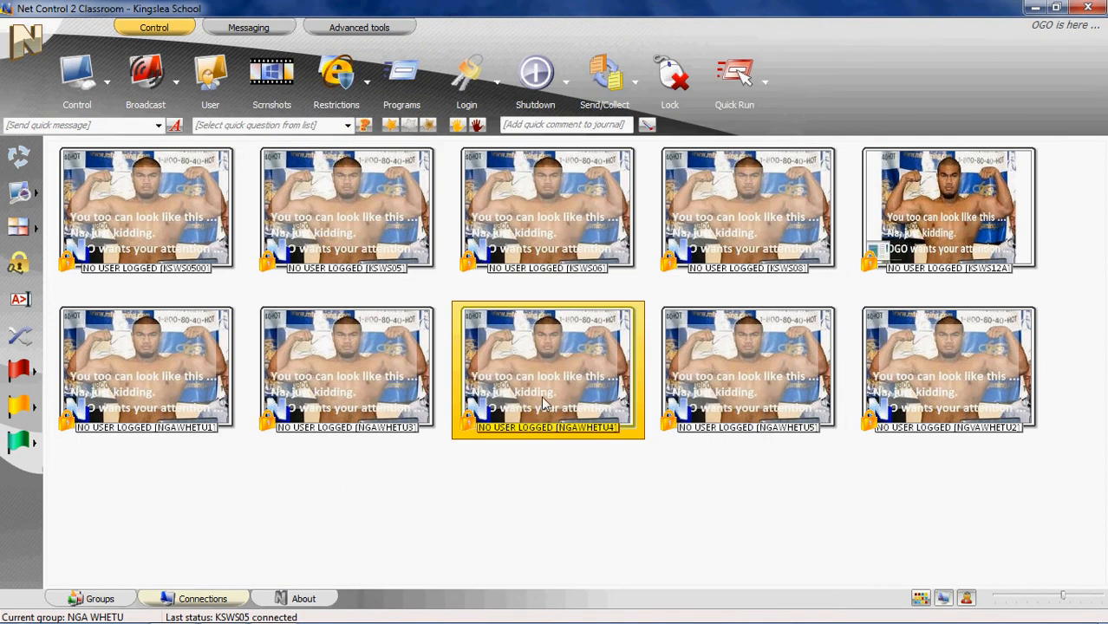
Unlock the NGAWHETU4 computer and check its thumbnail
click(672, 94)
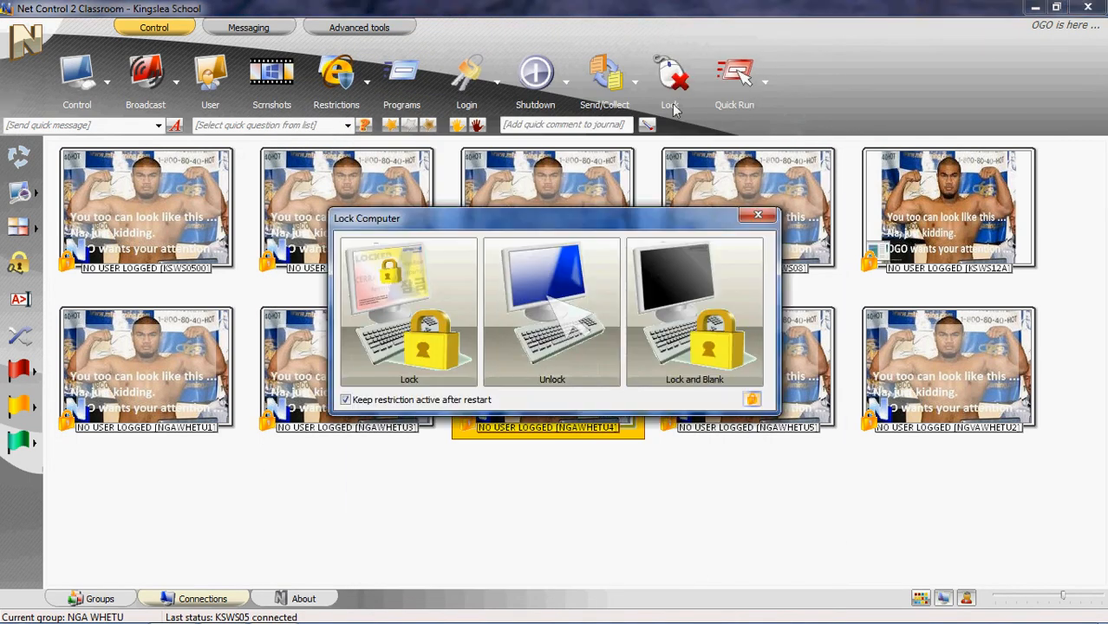
click(757, 217)
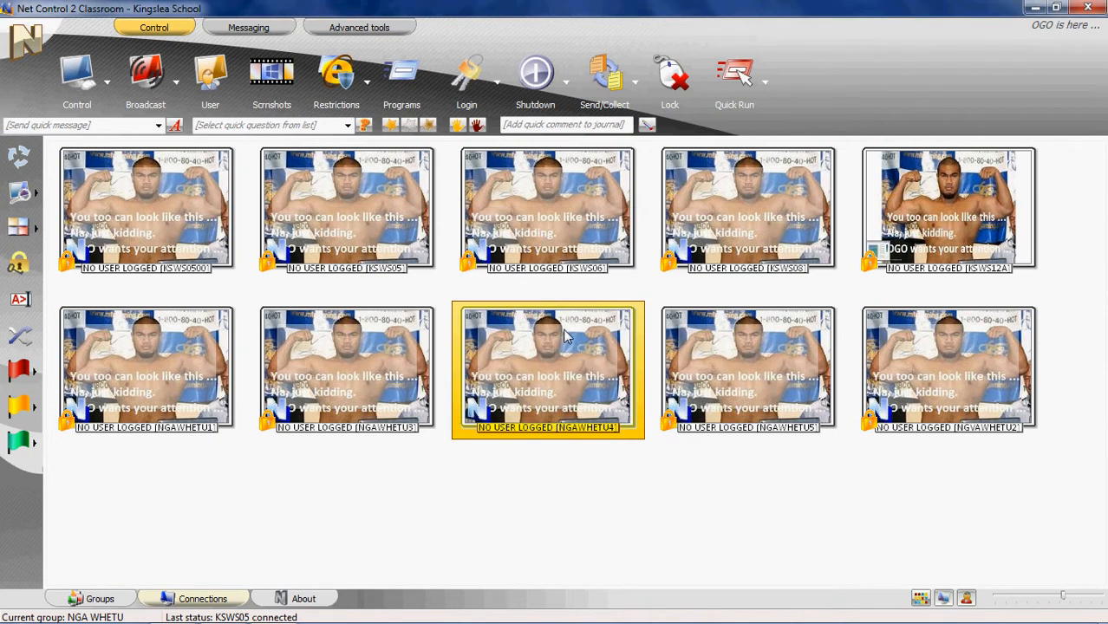
mouse_move(564, 336)
Start a remote control session on the NGAWHETU4 computer and move the viewer window up to fit the display
click(105, 85)
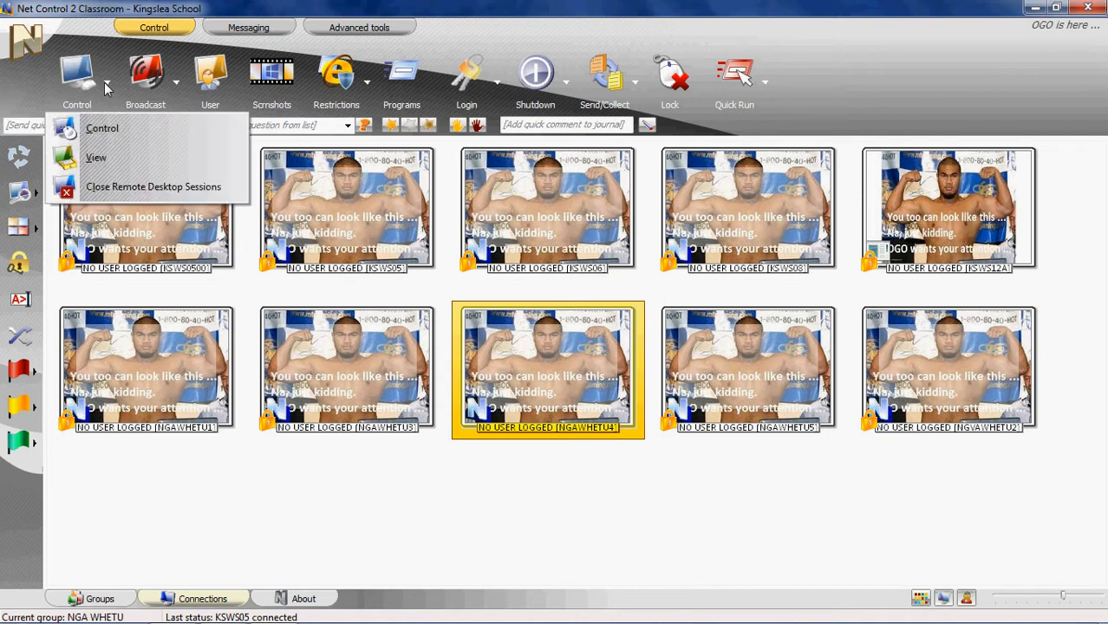
click(102, 130)
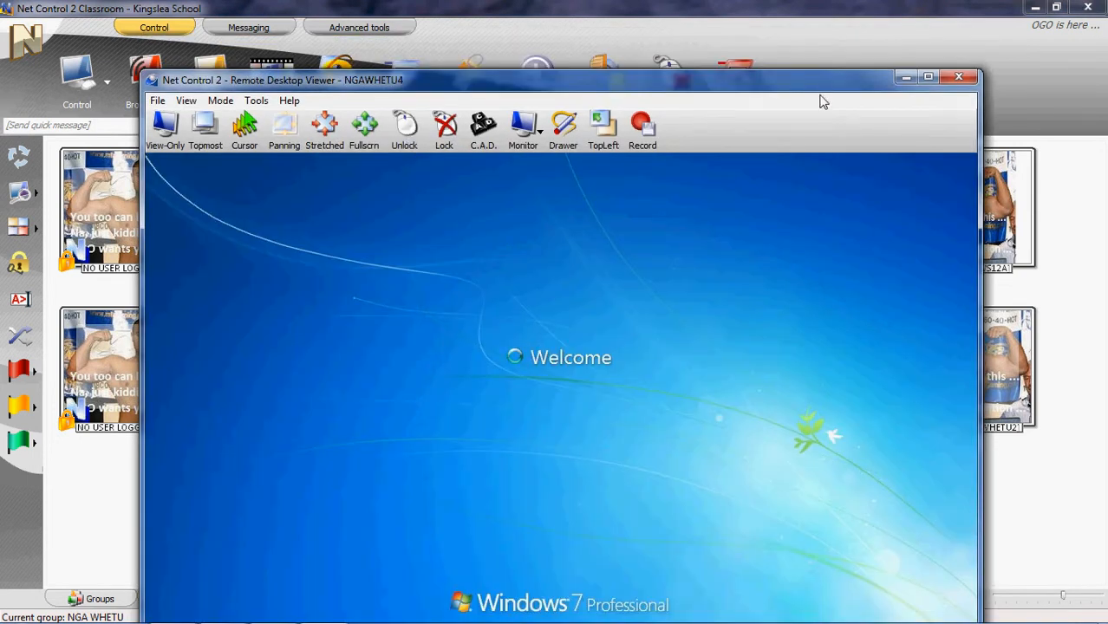
drag(824, 88, 812, 47)
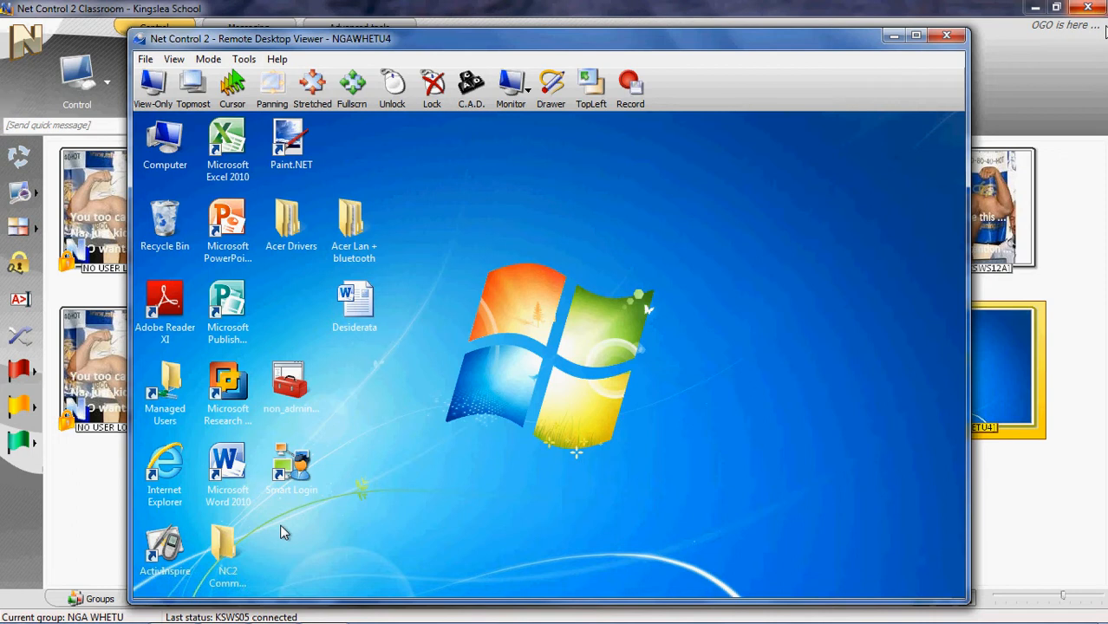
On the remote computer, play the George Benson In Flight album from Term 3 Music on the studentread (S:) drive, and close the remote viewer
key(super)
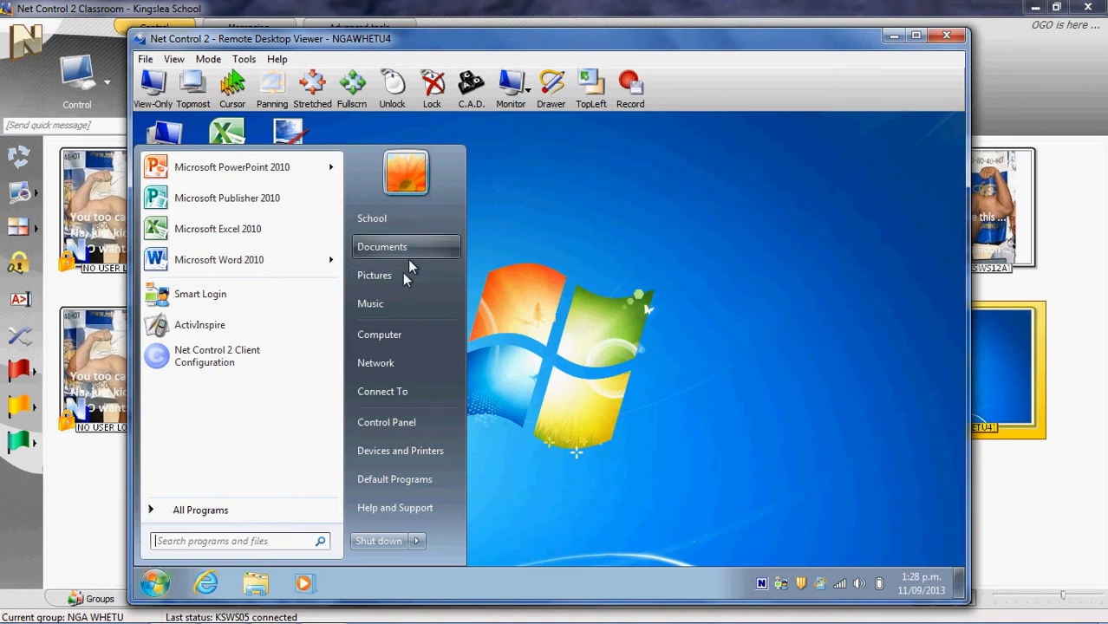
click(385, 312)
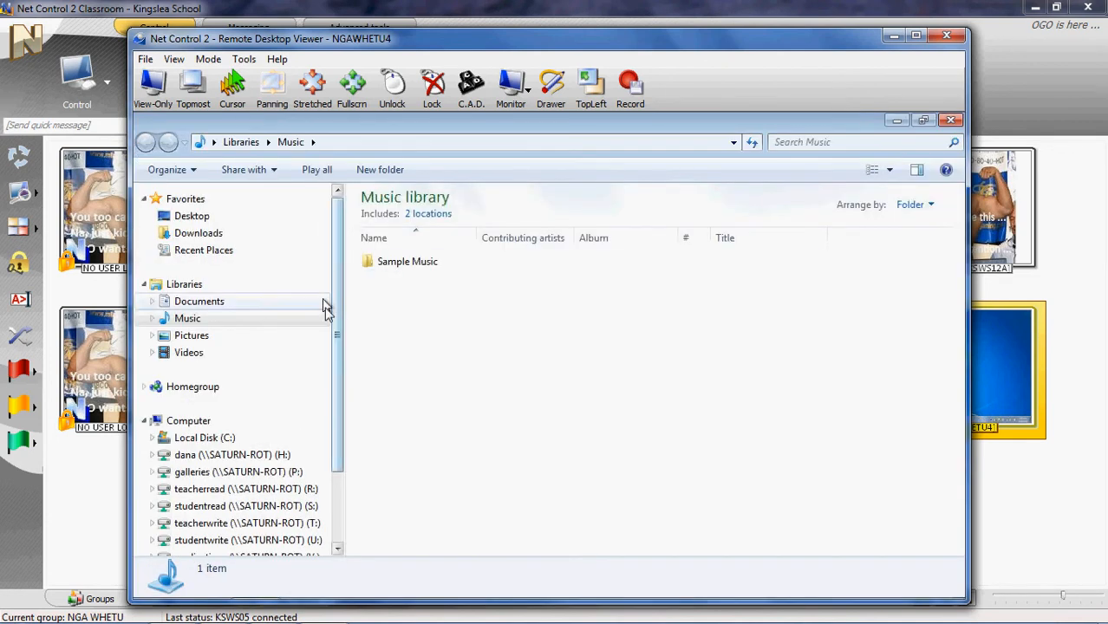
drag(338, 318, 338, 368)
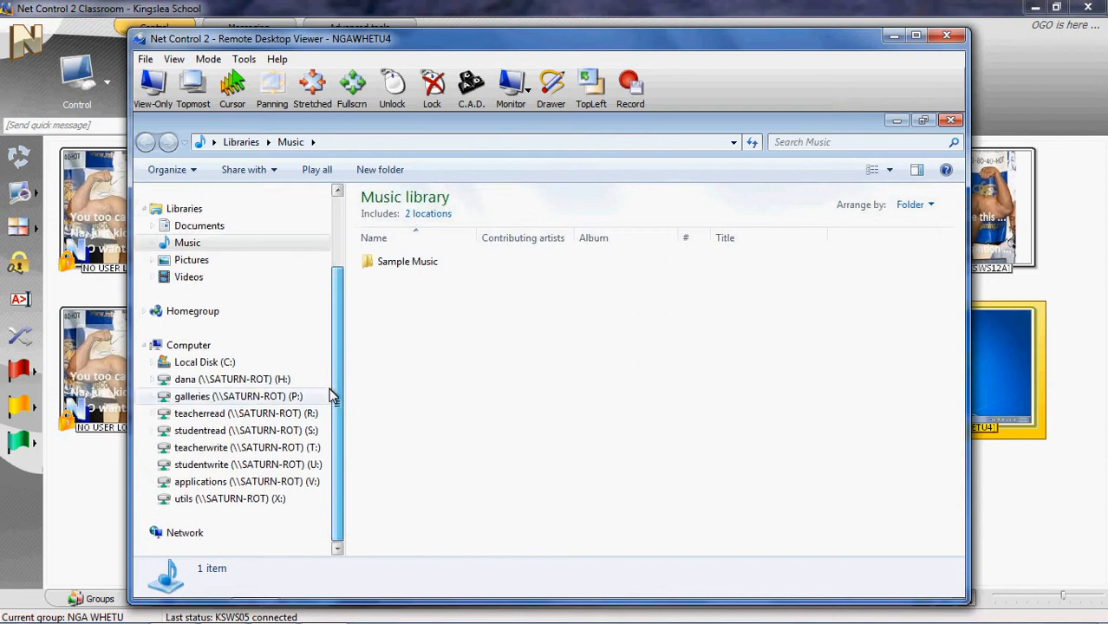
click(224, 432)
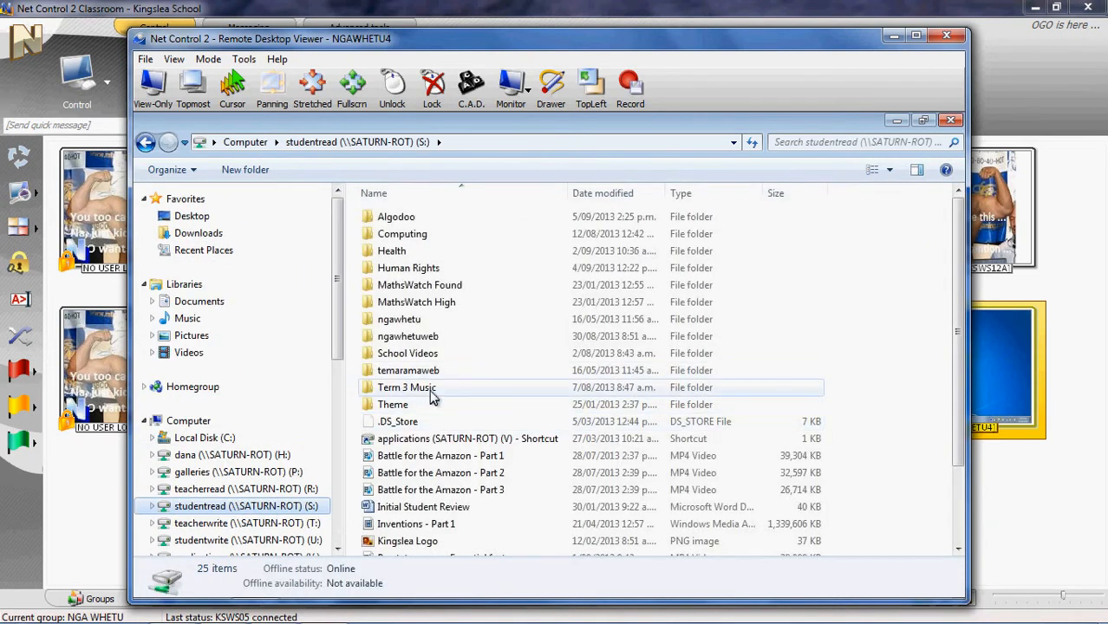
double_click(431, 390)
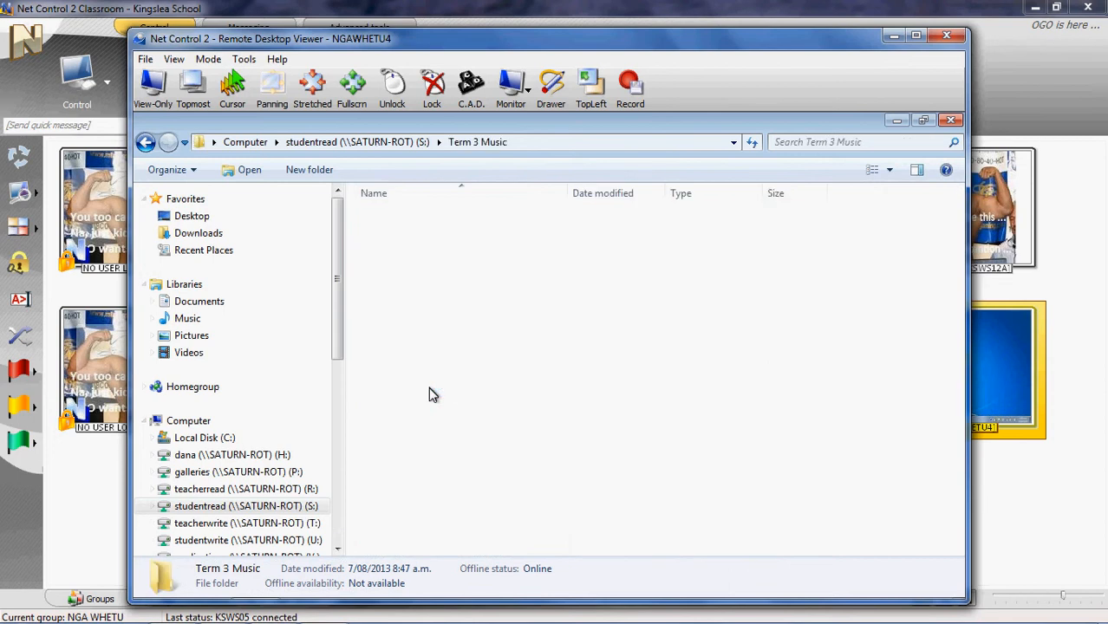
click(430, 390)
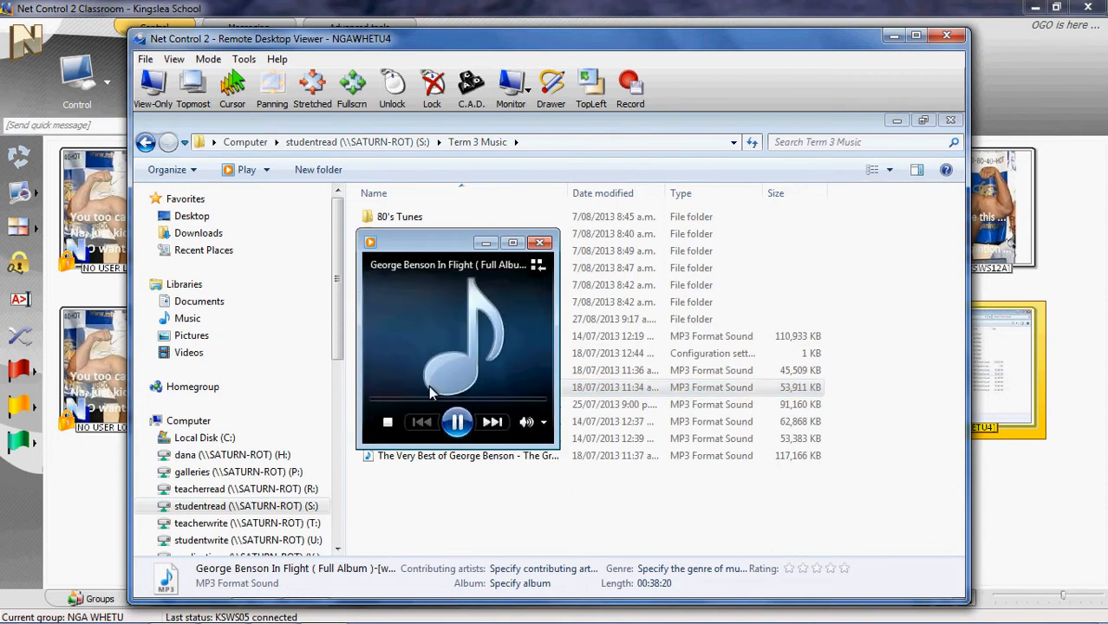
click(946, 37)
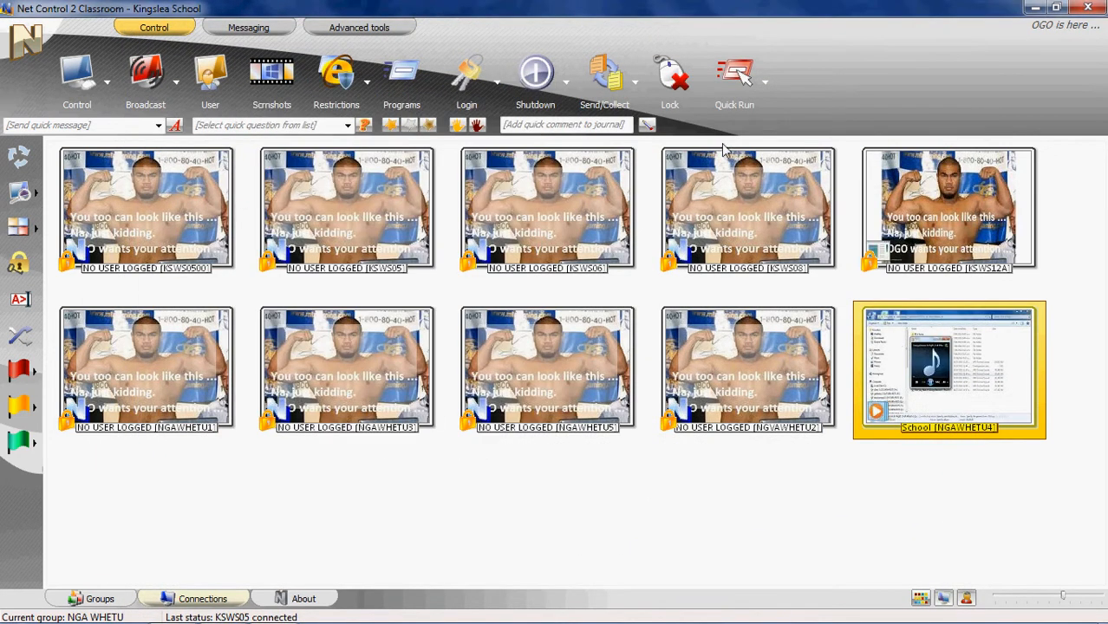
Lock the NGAWHETU4 computer while its music plays, and unlock it again
click(683, 85)
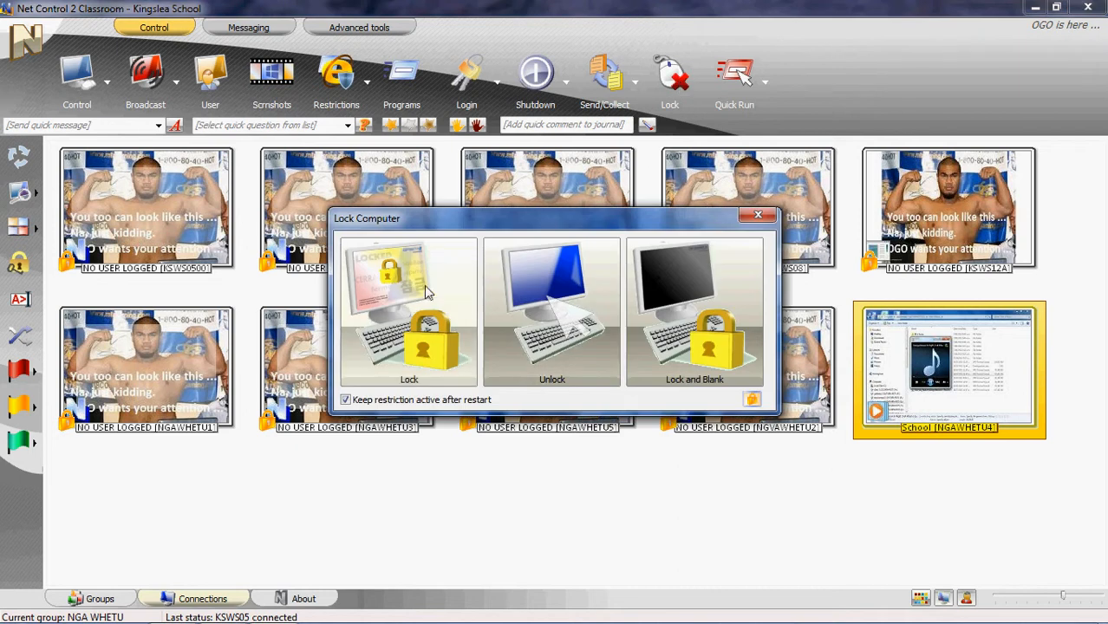
click(416, 292)
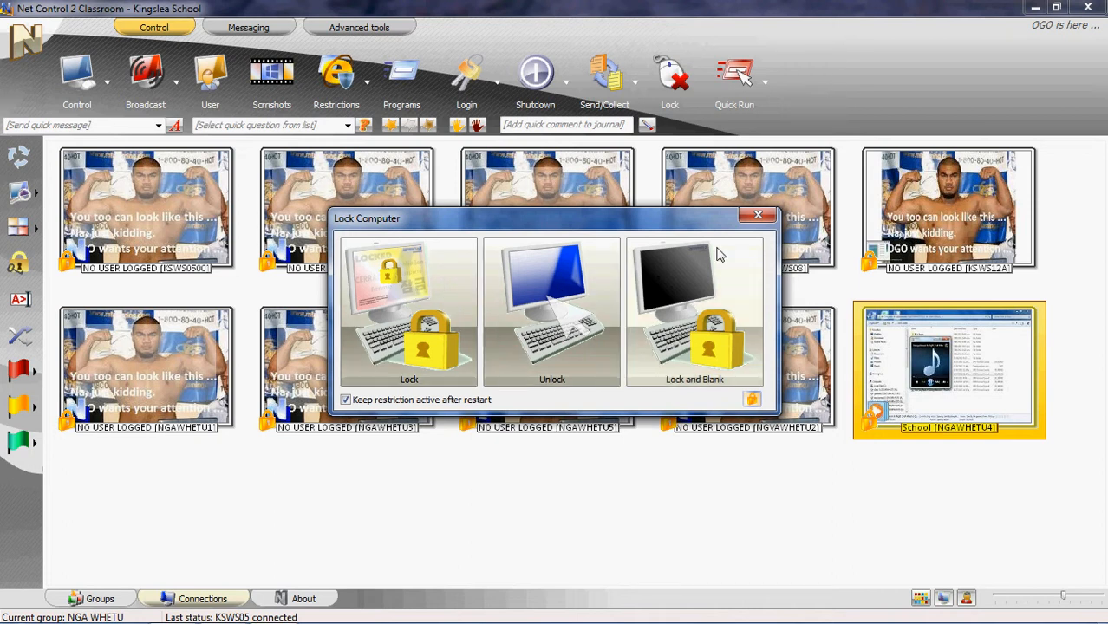
click(758, 217)
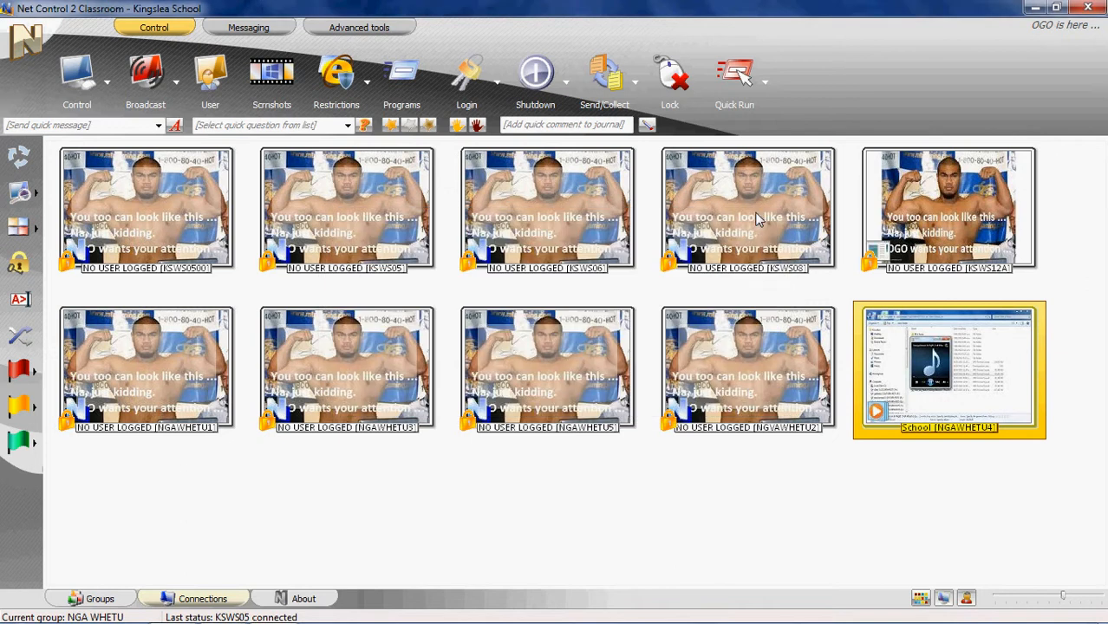
Apply a permanent sound mute to the NGAWHETU4 computer from its restrictions settings
click(366, 83)
click(367, 83)
click(366, 83)
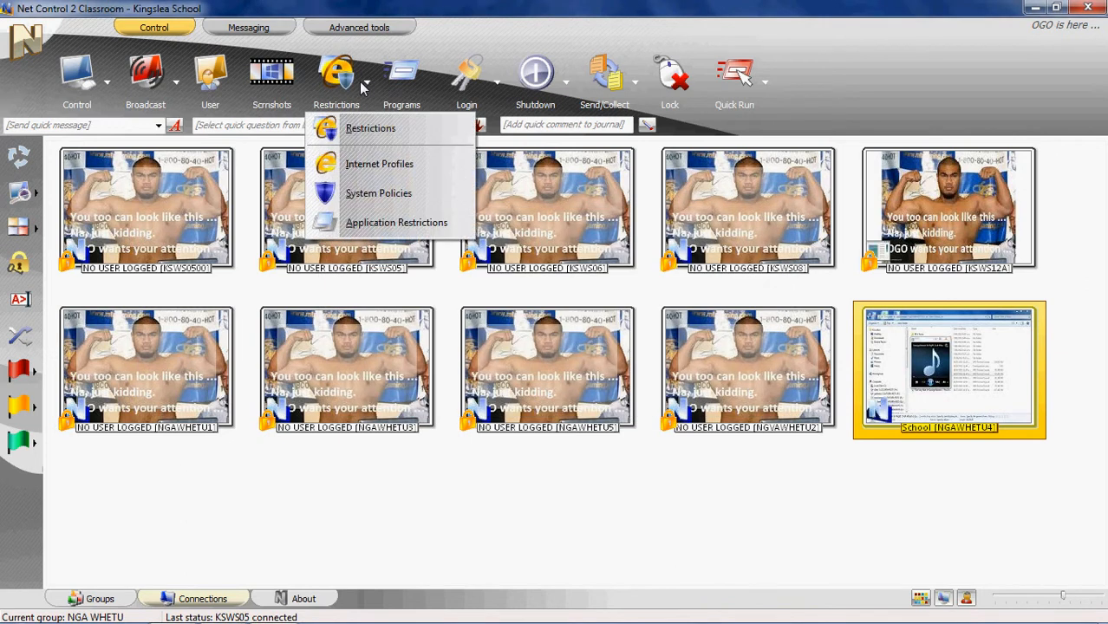
click(353, 84)
click(554, 460)
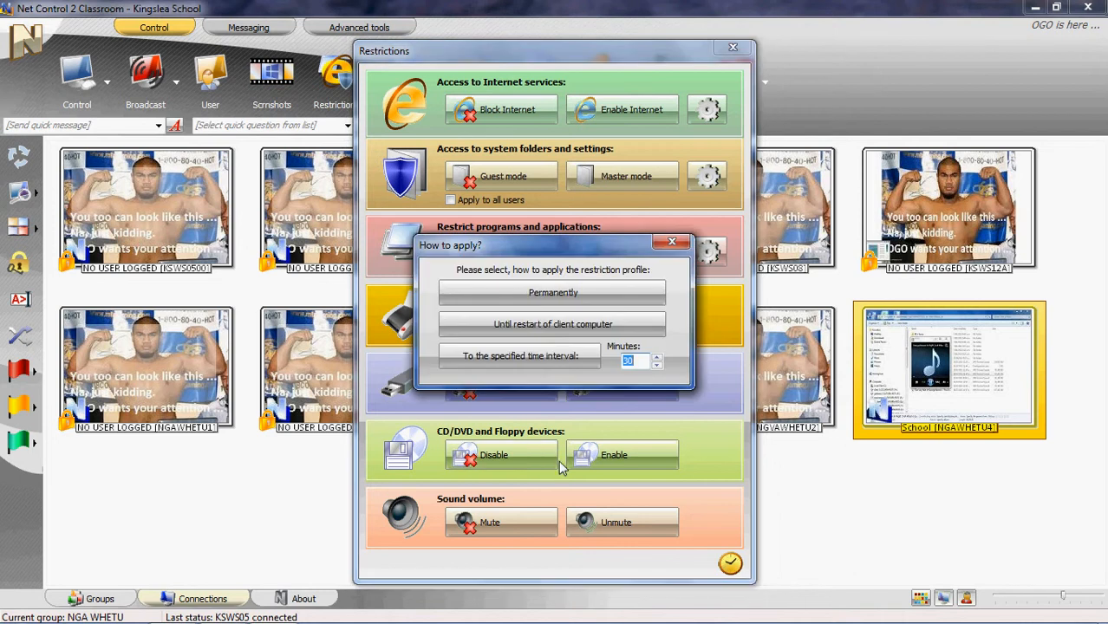
click(672, 242)
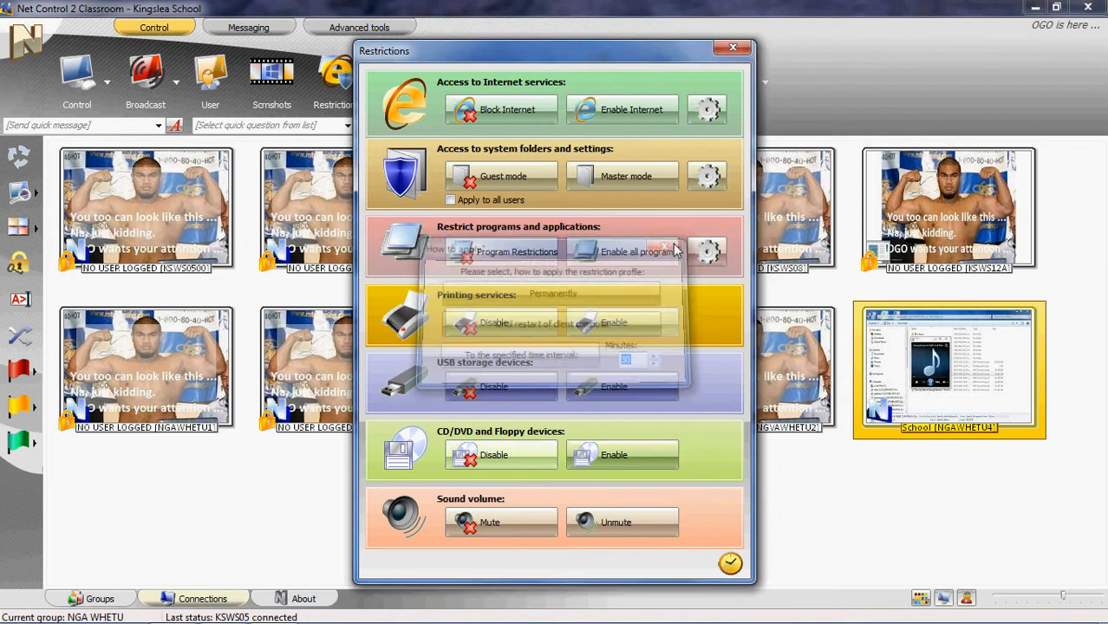
click(506, 525)
click(567, 299)
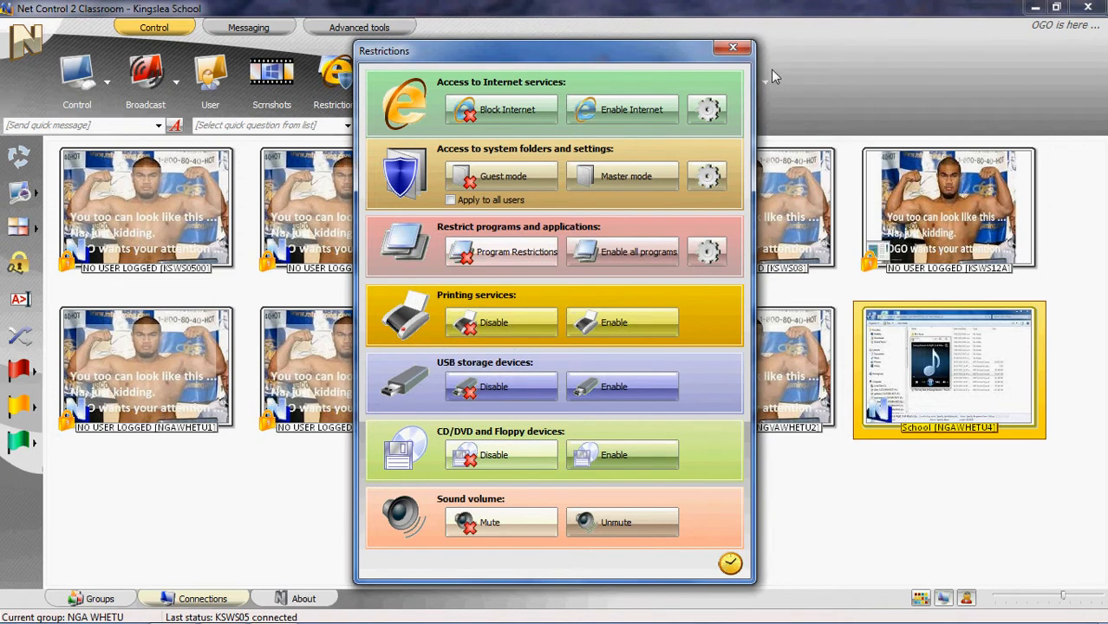
Add the running wmplayer.exe to NGAWHETU4's program restrictions as a disabled program, apply it immediately, and close the restrictions dialogs
click(512, 252)
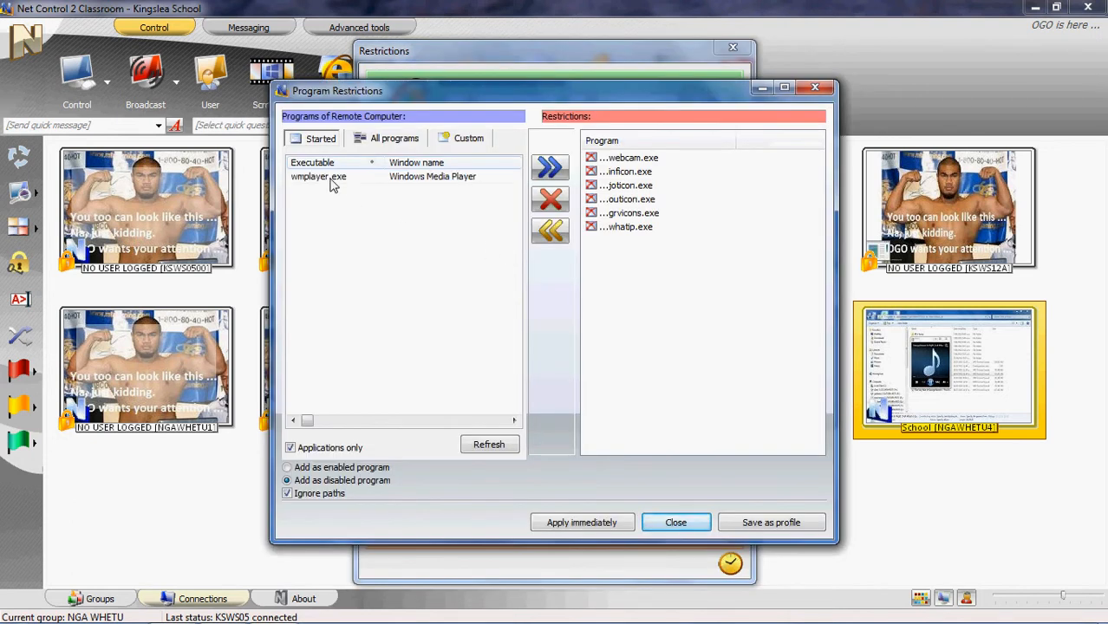
click(331, 181)
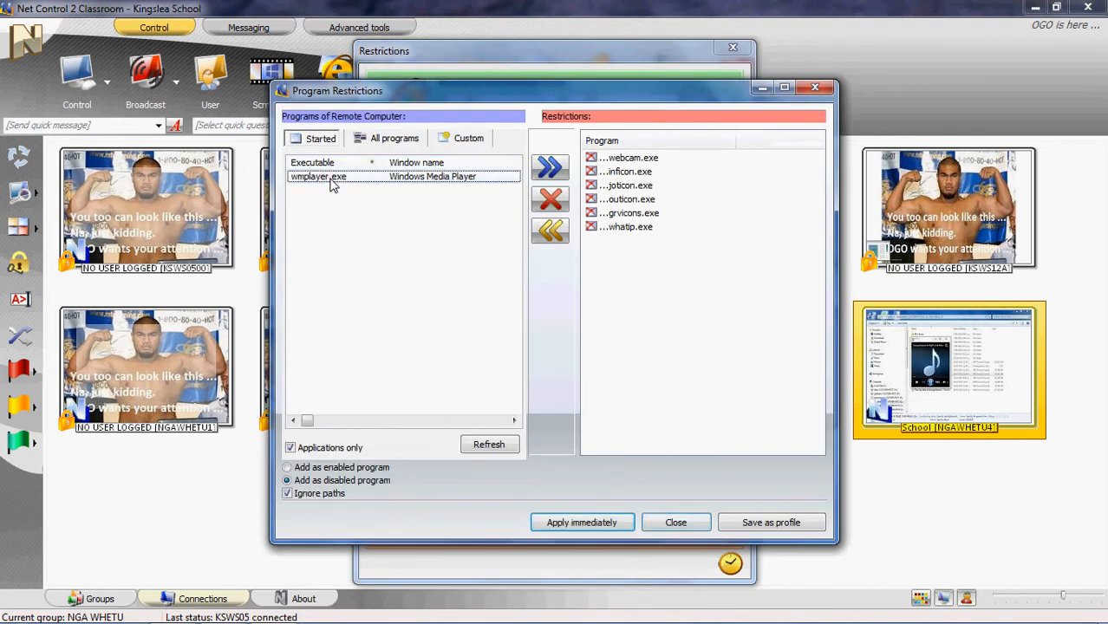
click(551, 201)
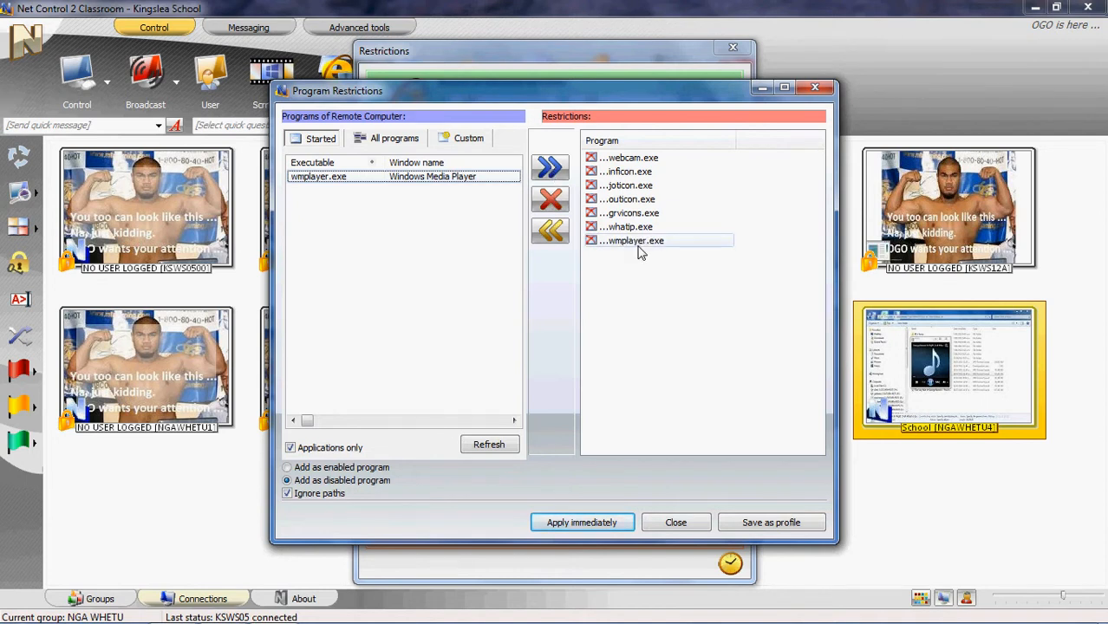
click(590, 524)
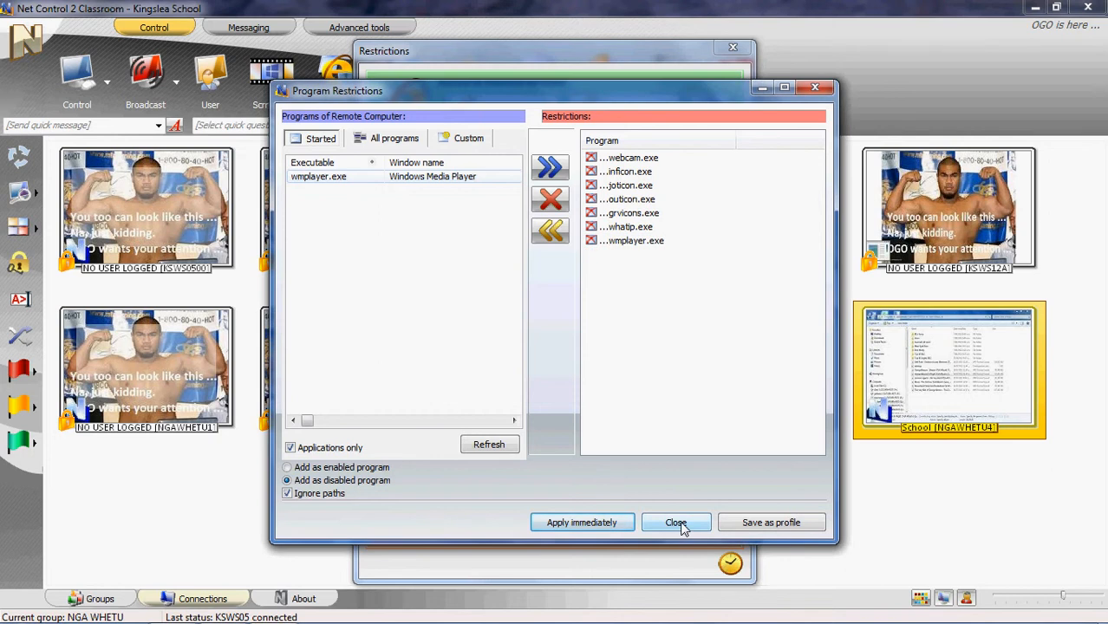
click(676, 523)
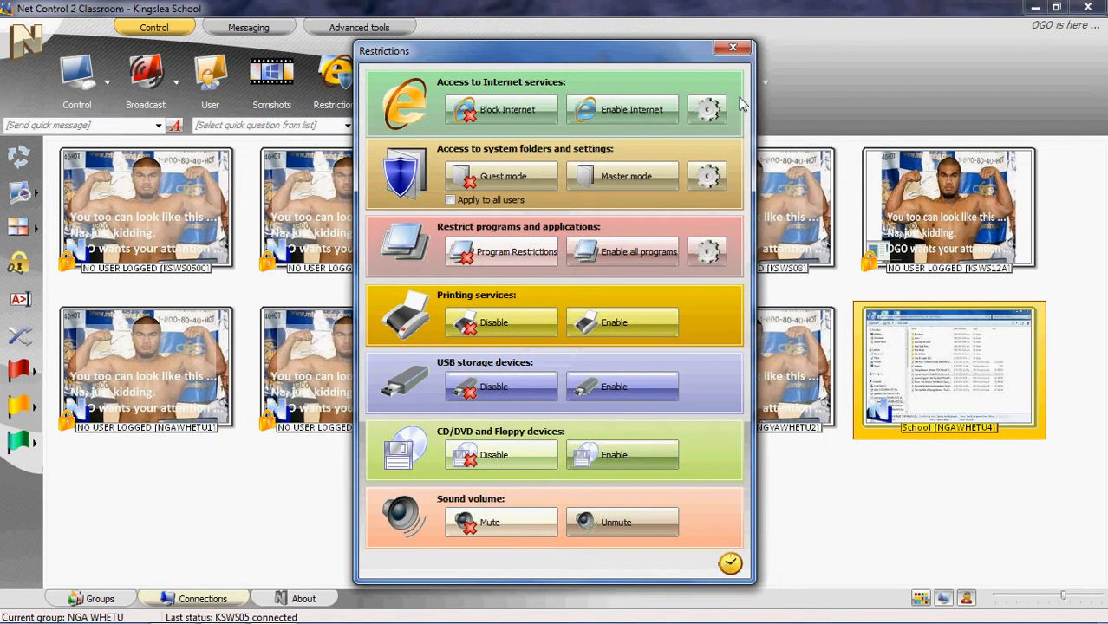
click(733, 48)
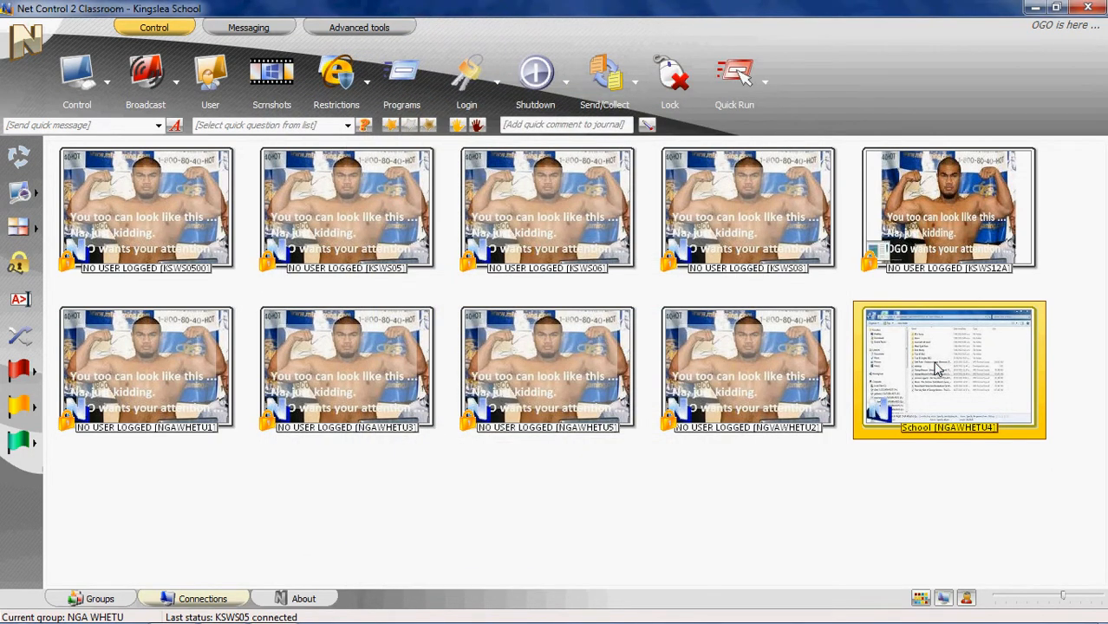
Start a remote control session on NGAWHETU4 and try to play the George Benson - Breezin' album, dismissing the resulting message
click(107, 83)
click(108, 127)
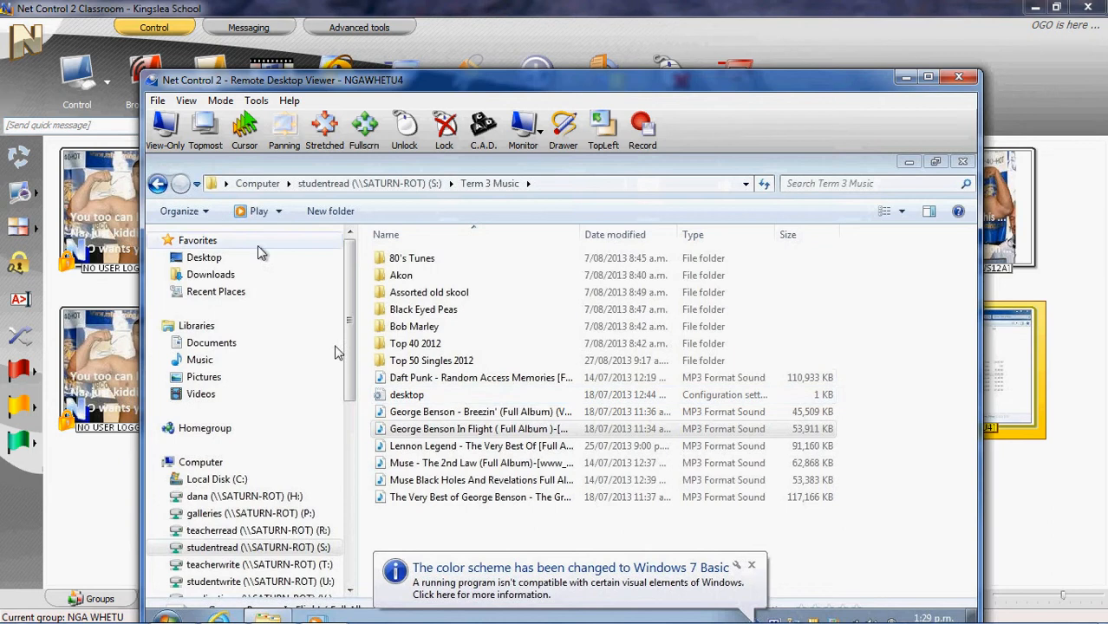
click(432, 416)
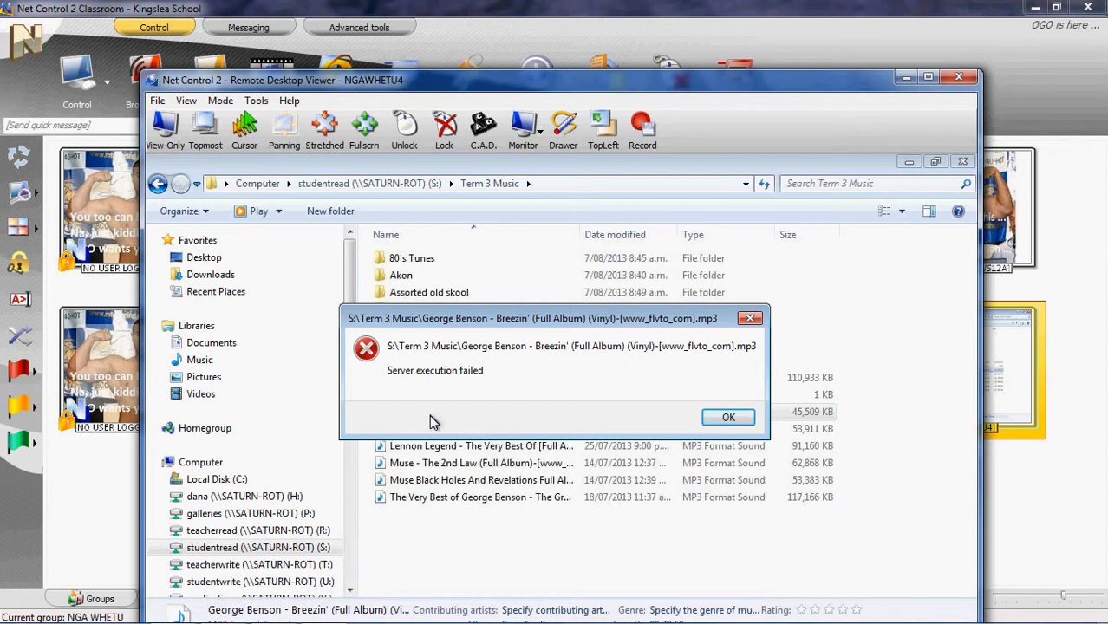
click(728, 418)
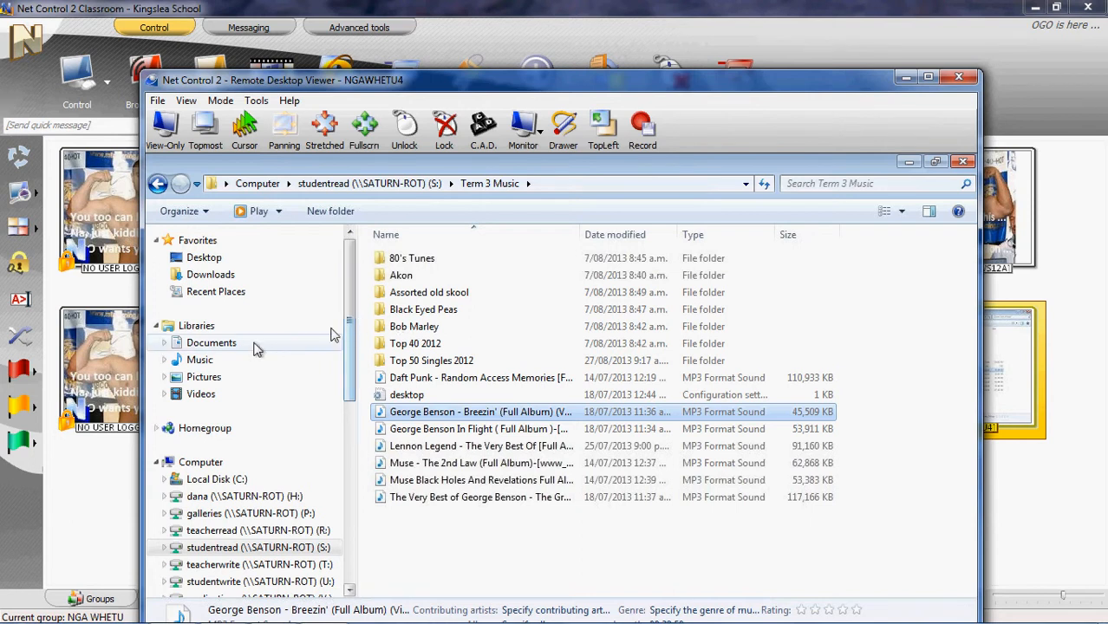
On the remote computer, go through the Managed Users shortcut on the Desktop to a student's folder and open the Prostate Awareness Word document
click(217, 258)
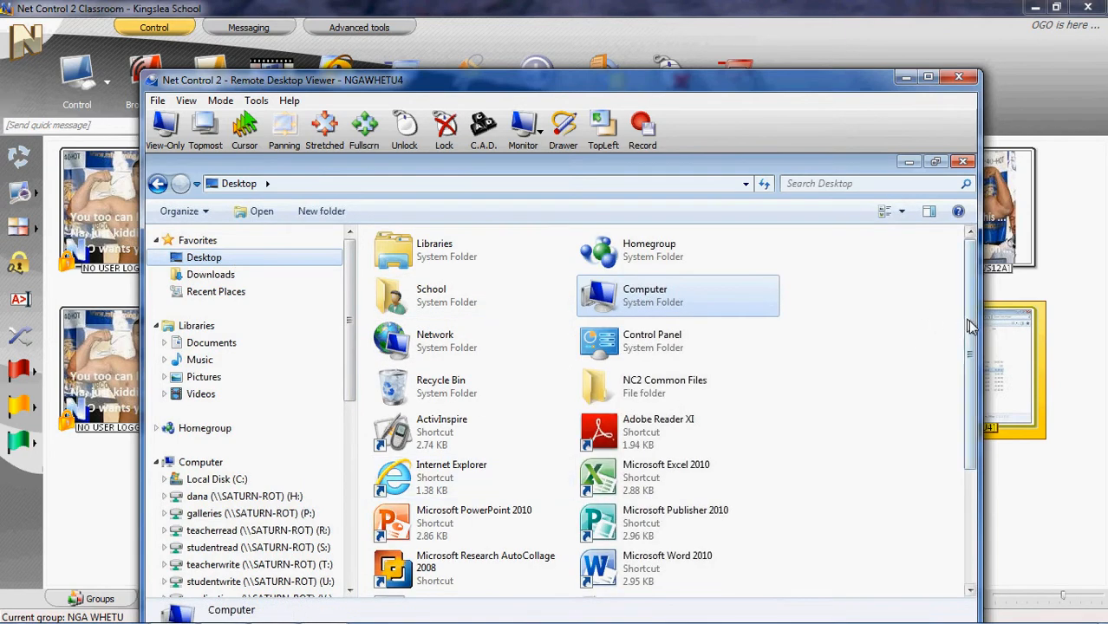
scroll(939, 484, down, 3)
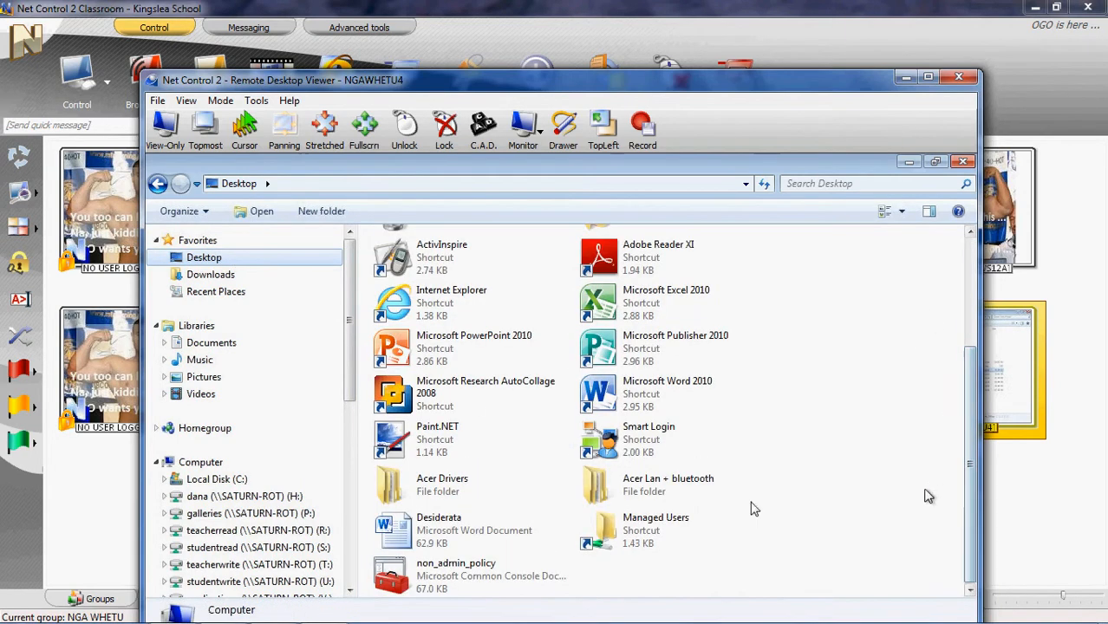
double_click(597, 545)
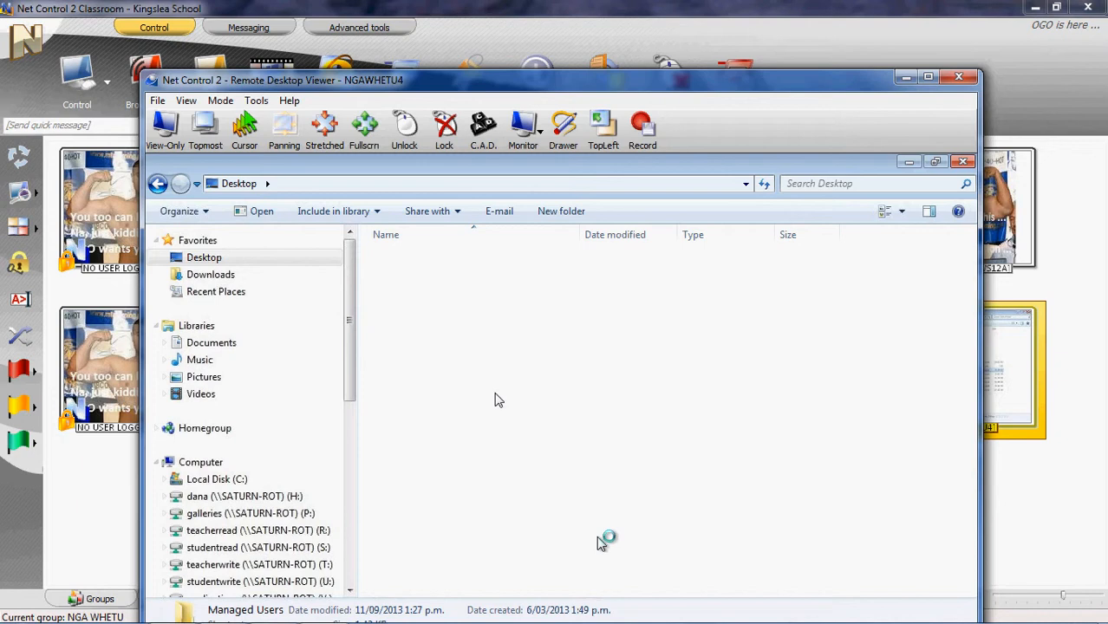
double_click(435, 331)
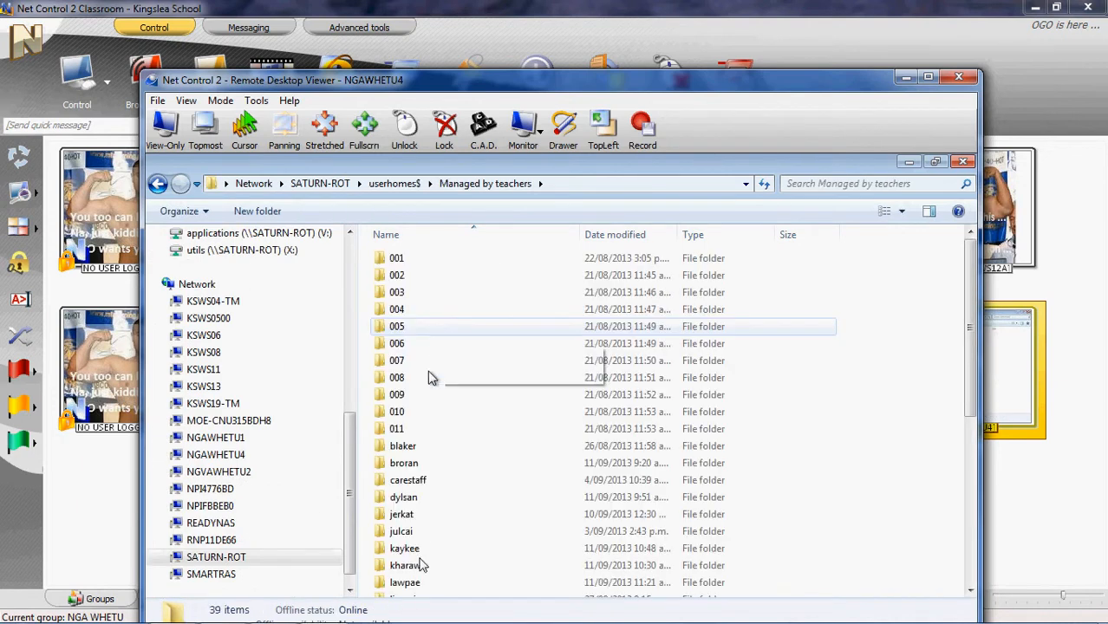
click(412, 568)
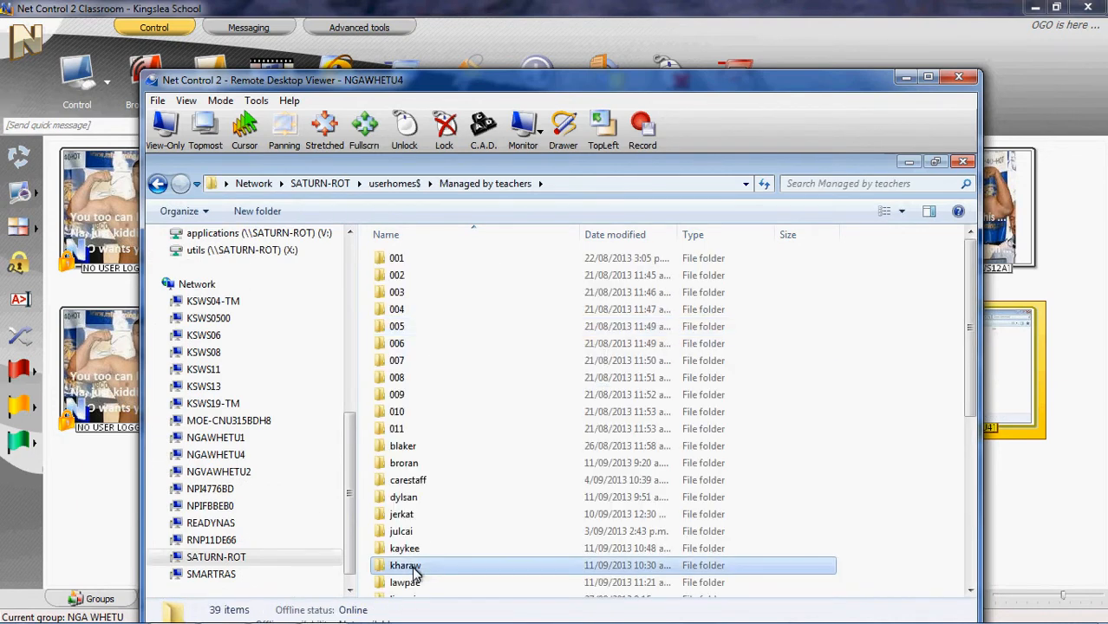
key(Up)
key(Return)
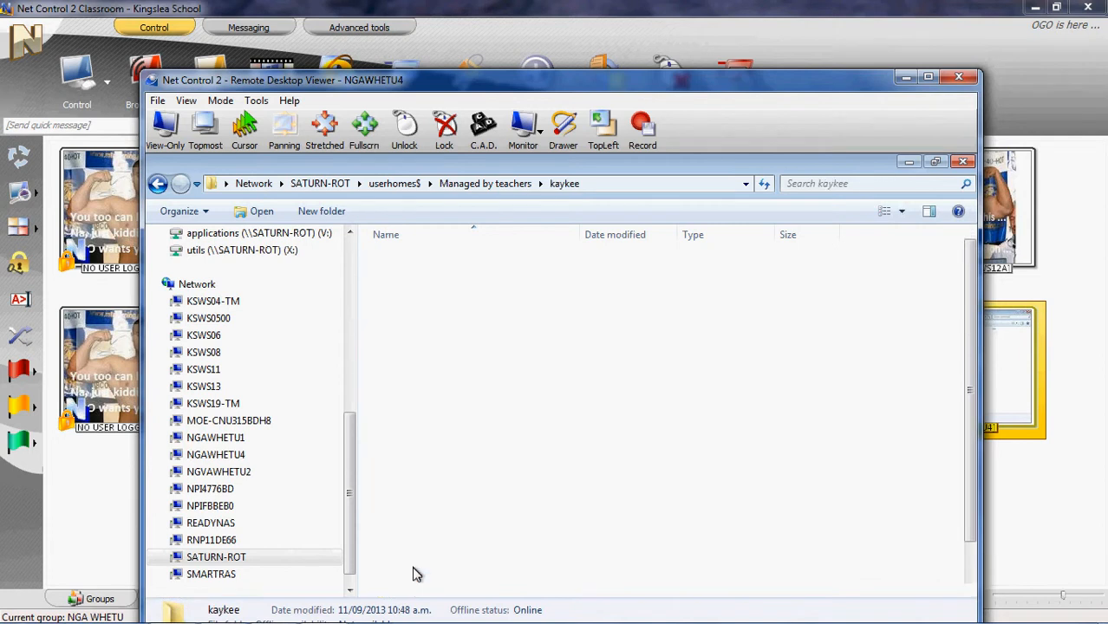
click(459, 436)
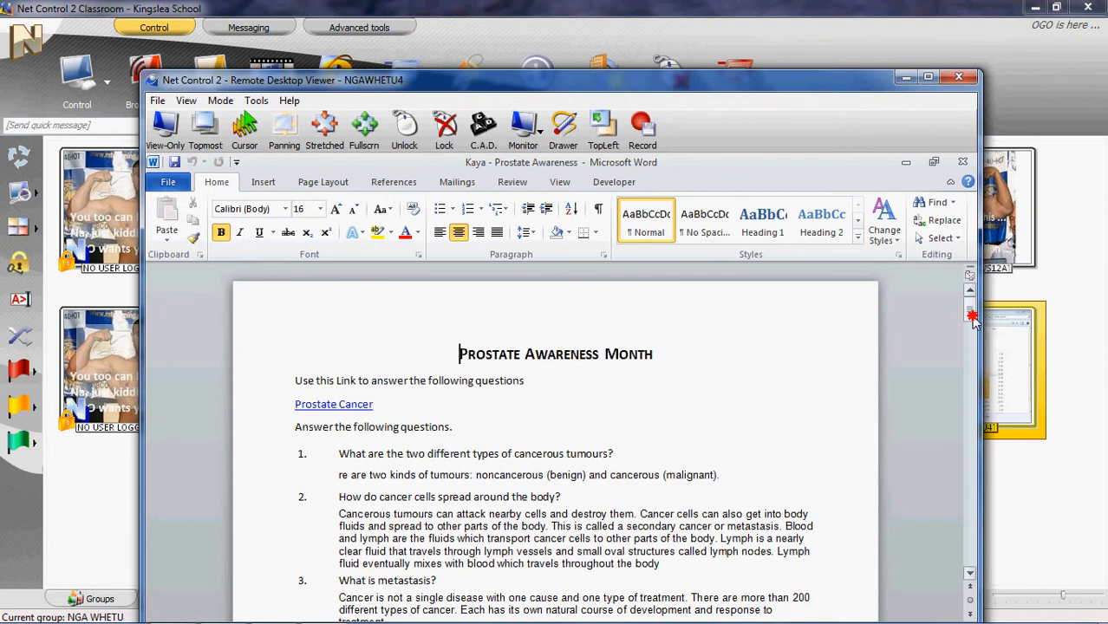
Review the student's answers, place the cursor after the answer to "What is metastasis?", and close the remote viewer
drag(973, 325, 876, 341)
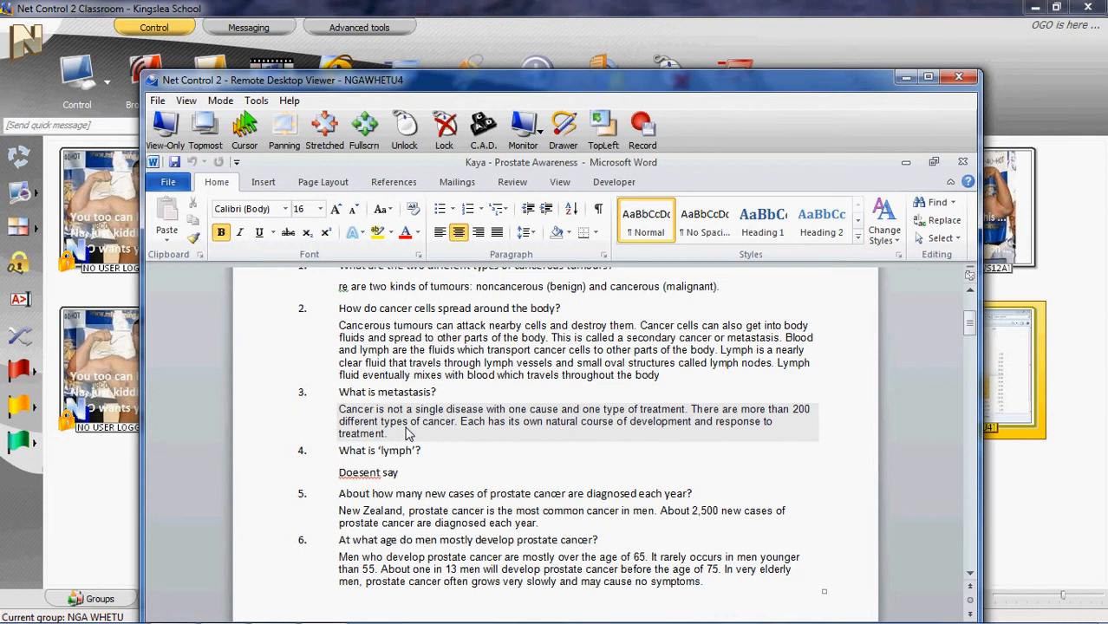
click(408, 434)
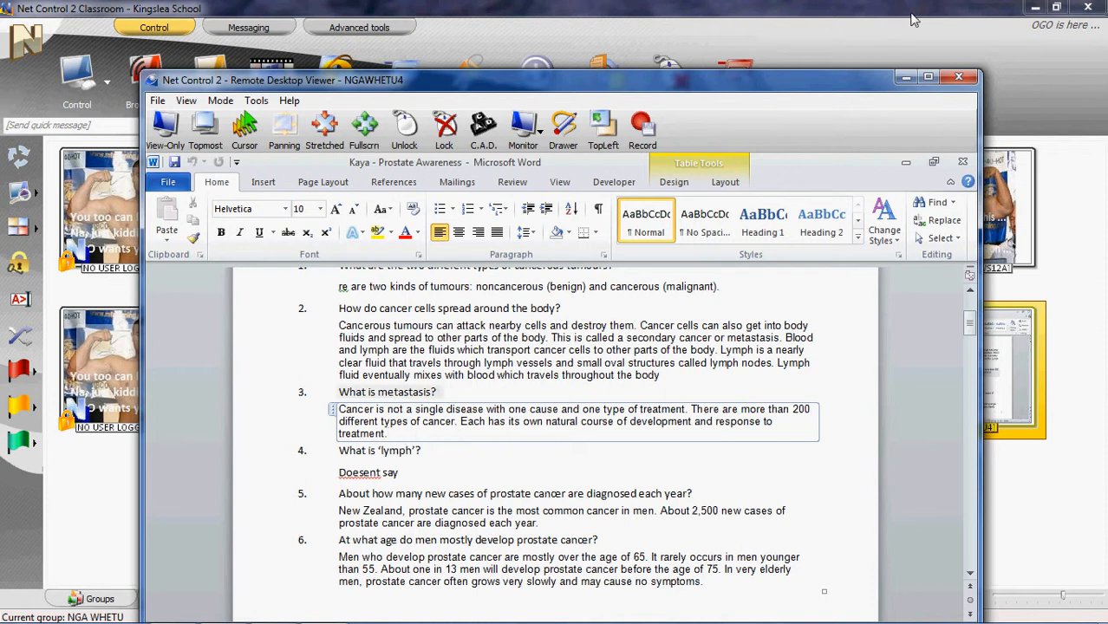
click(965, 78)
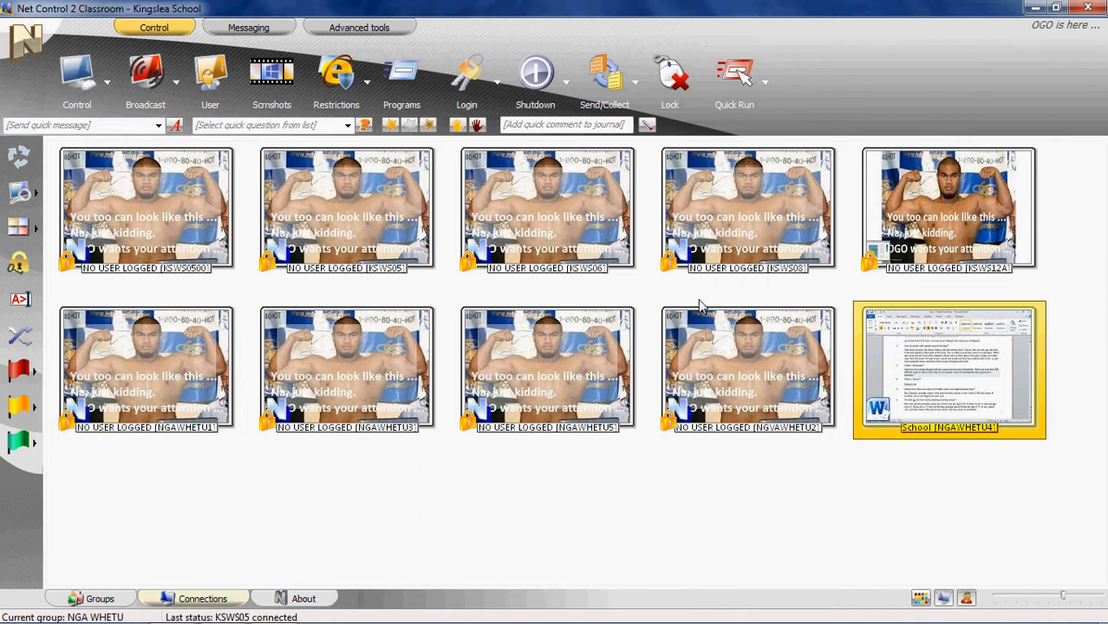
Capture and view screenshots of the classroom computers, and return to the connections overview
click(176, 84)
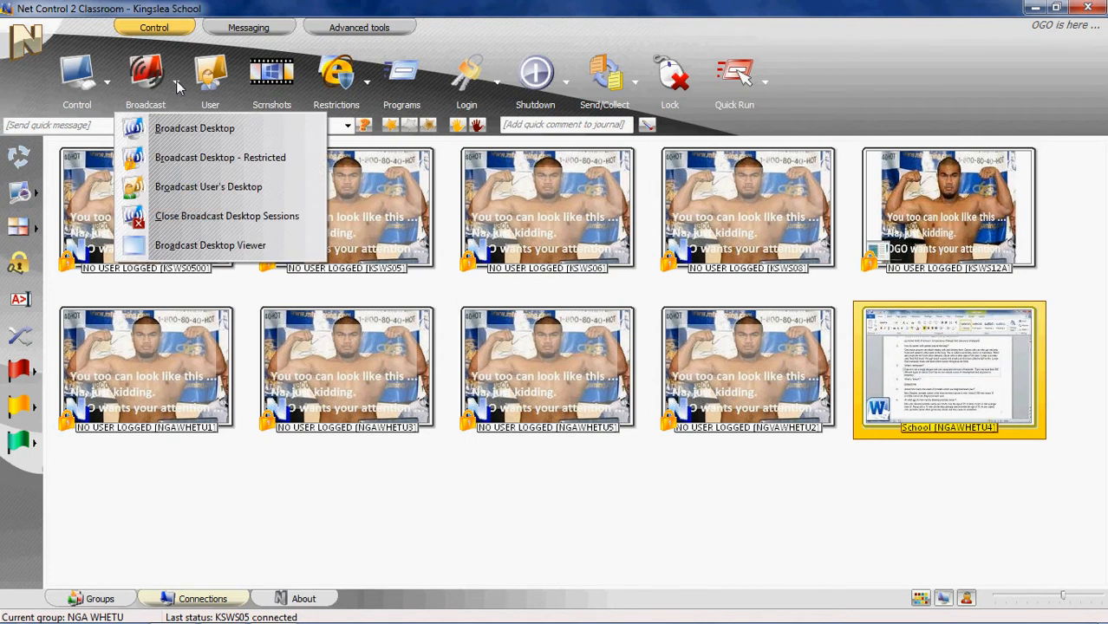
click(277, 76)
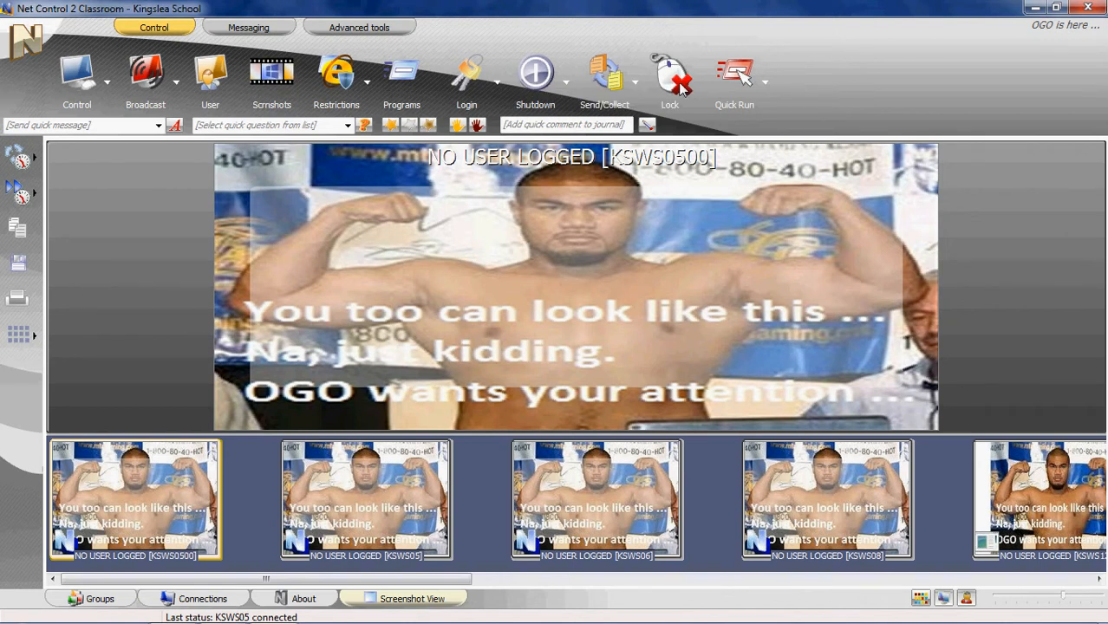
click(265, 35)
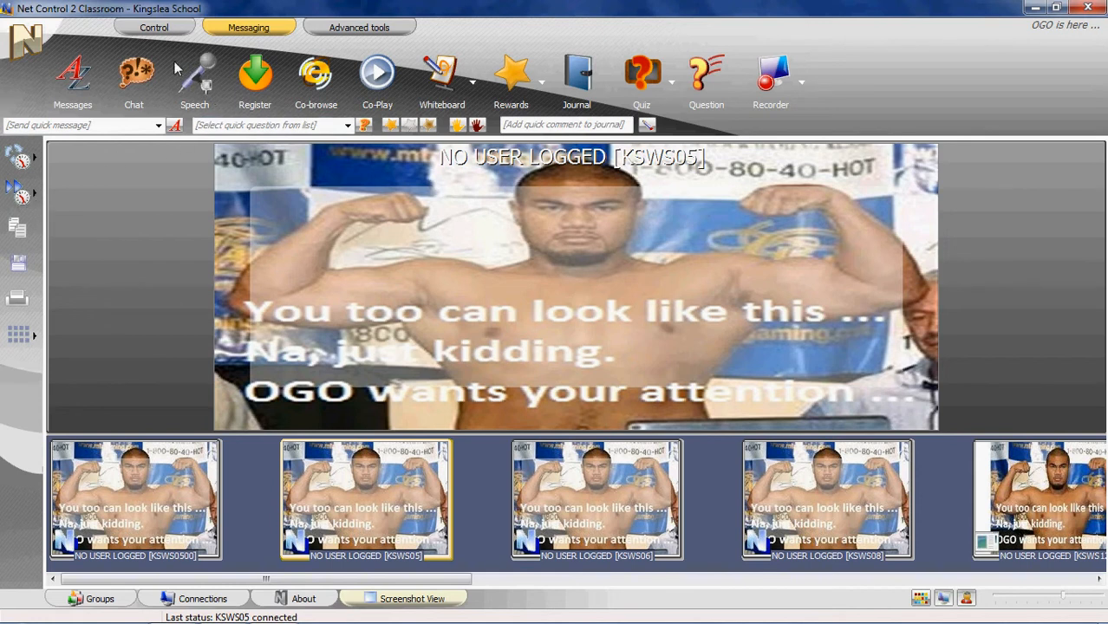
click(153, 28)
click(271, 78)
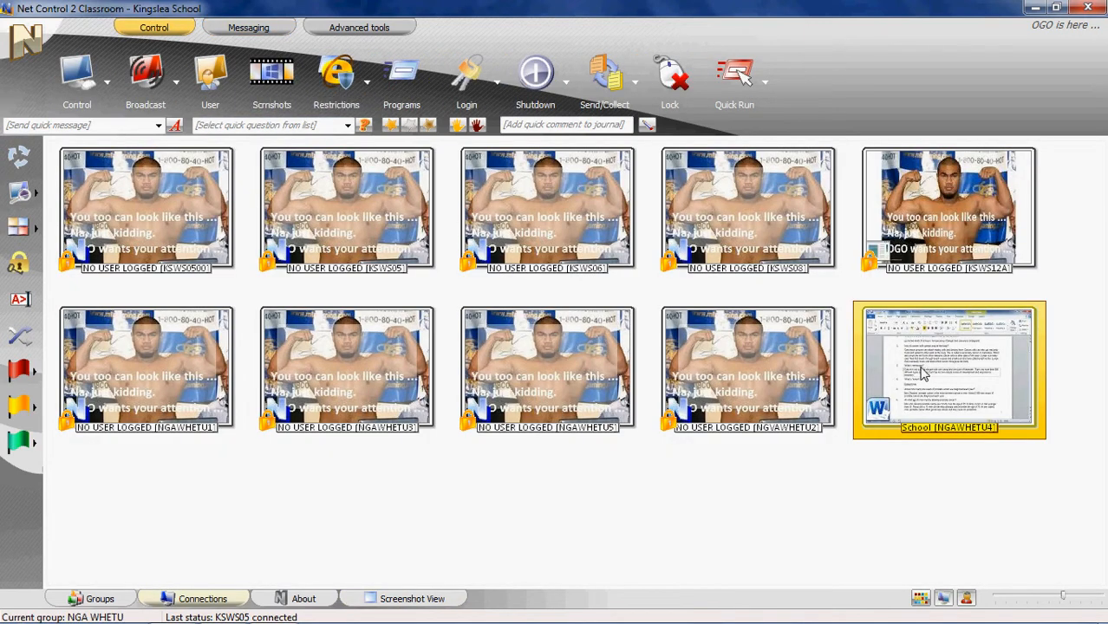
Start a speech session with NGAWHETU4, give its user the microphone, and select the computer's thumbnail
click(250, 29)
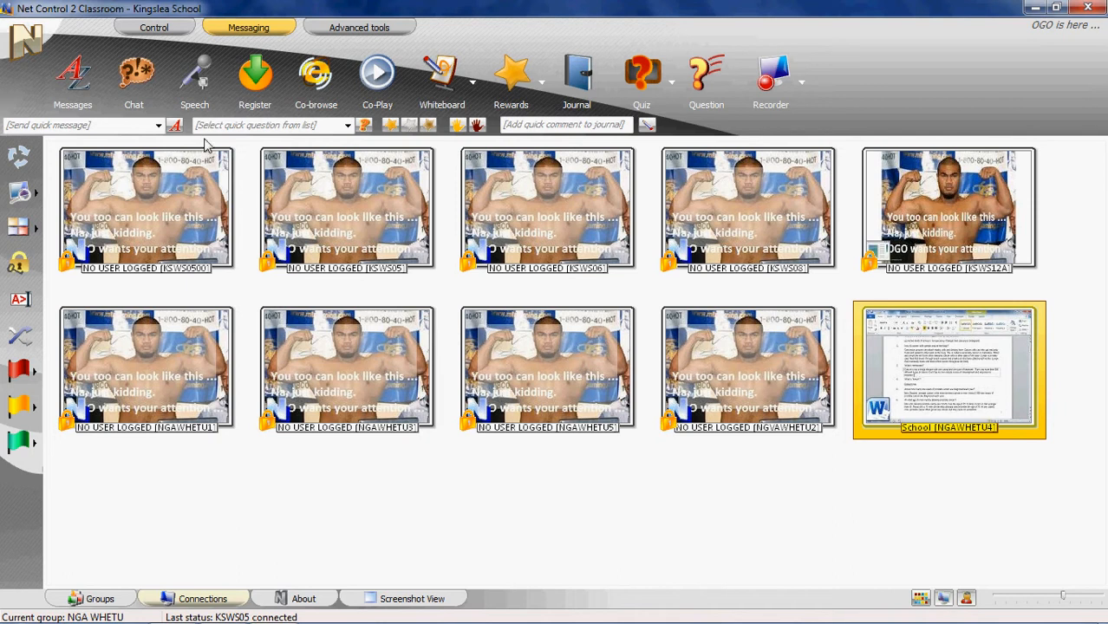
click(195, 88)
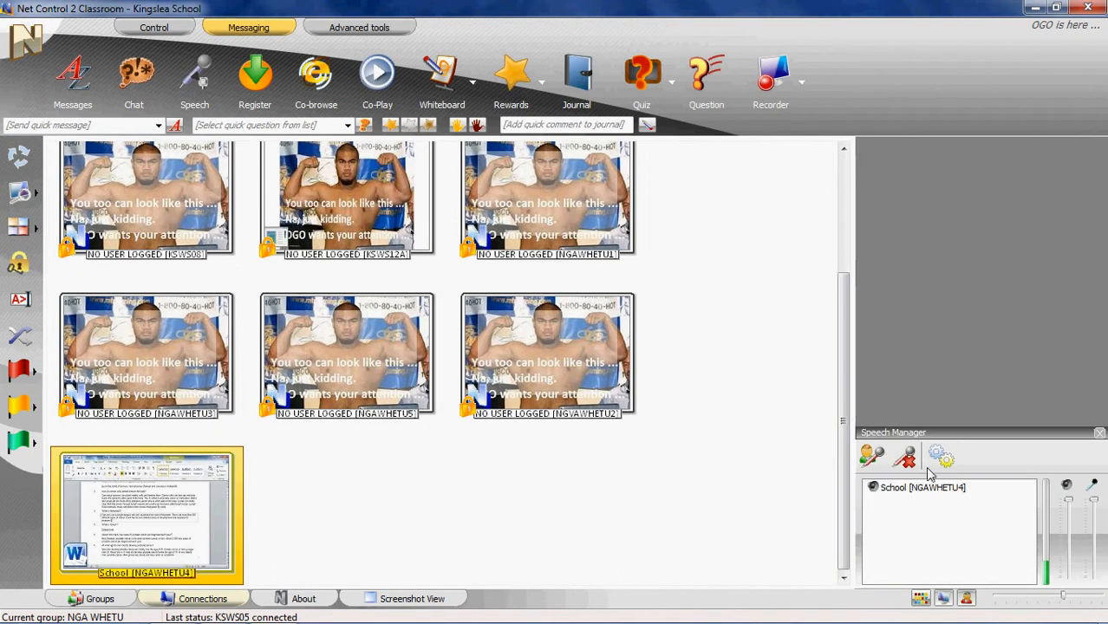
click(917, 493)
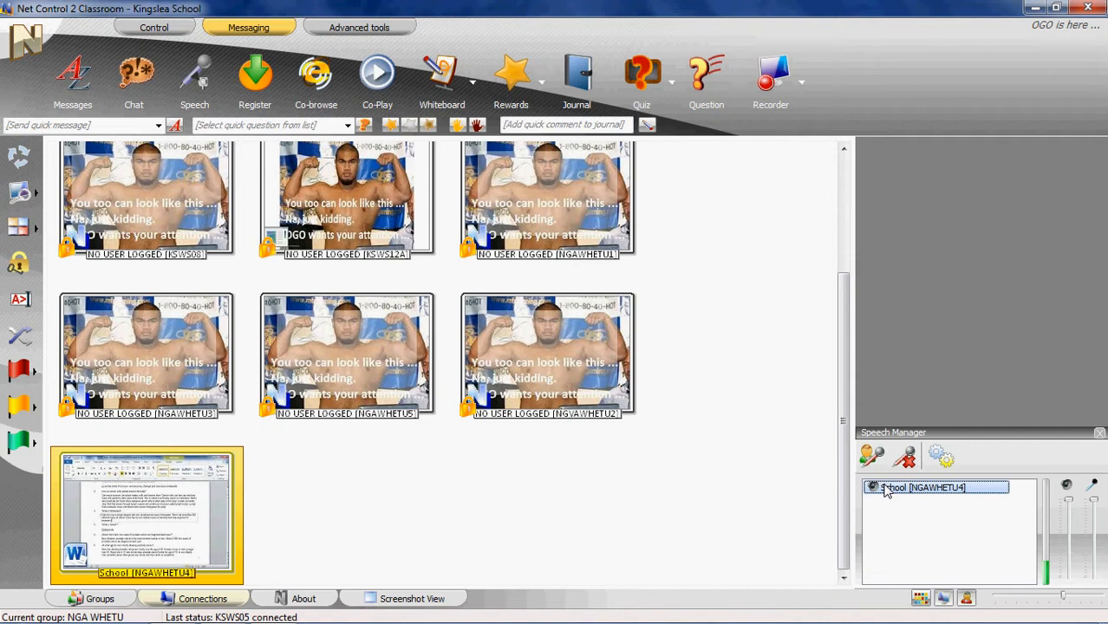
click(871, 456)
click(204, 528)
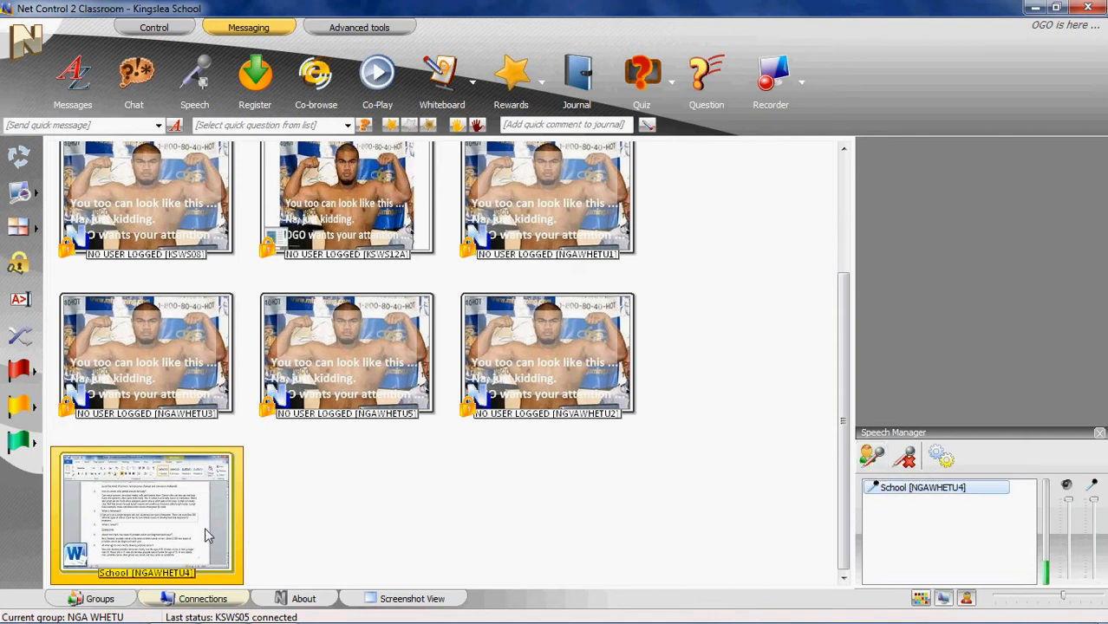
Take remote control of NGAWHETU4 again, point out the end of the metastasis answer in the document, and close the viewer
click(156, 28)
click(107, 85)
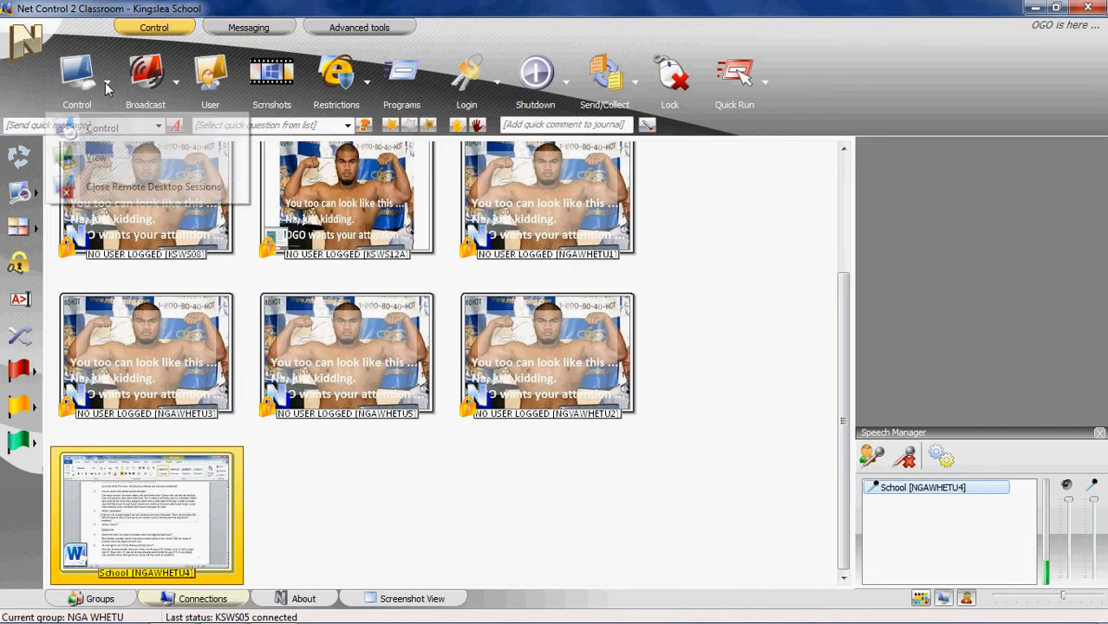
click(103, 130)
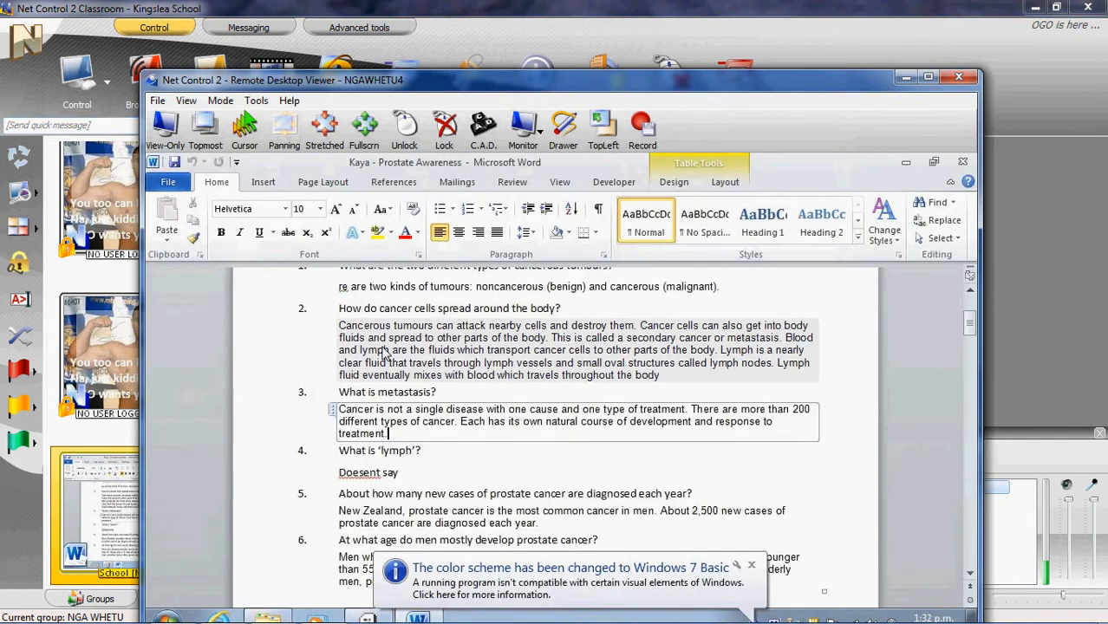
click(404, 436)
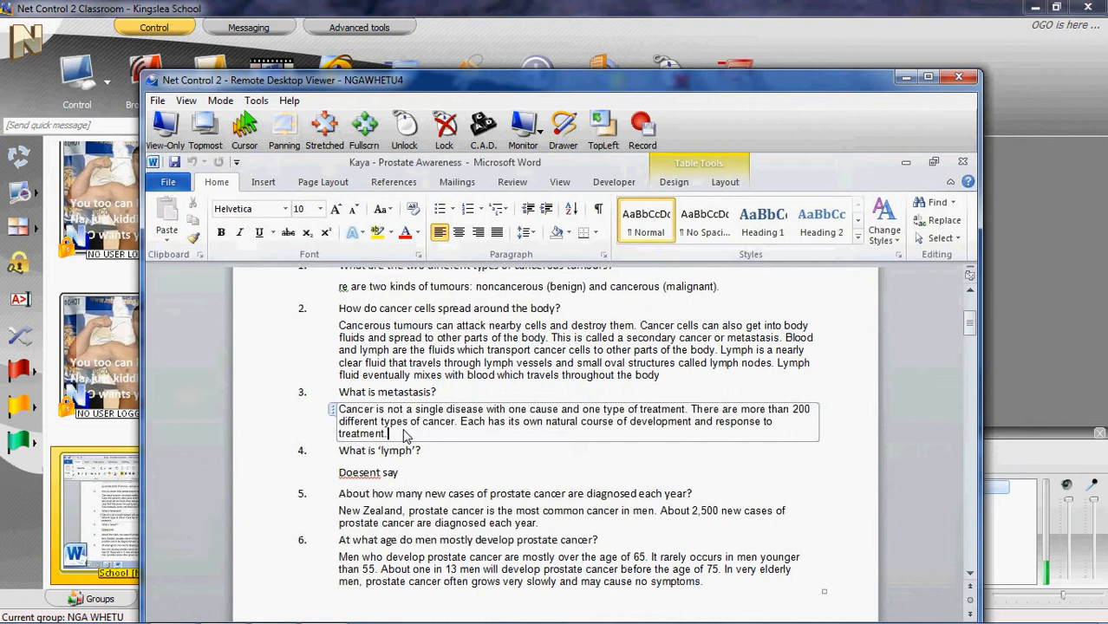
click(959, 76)
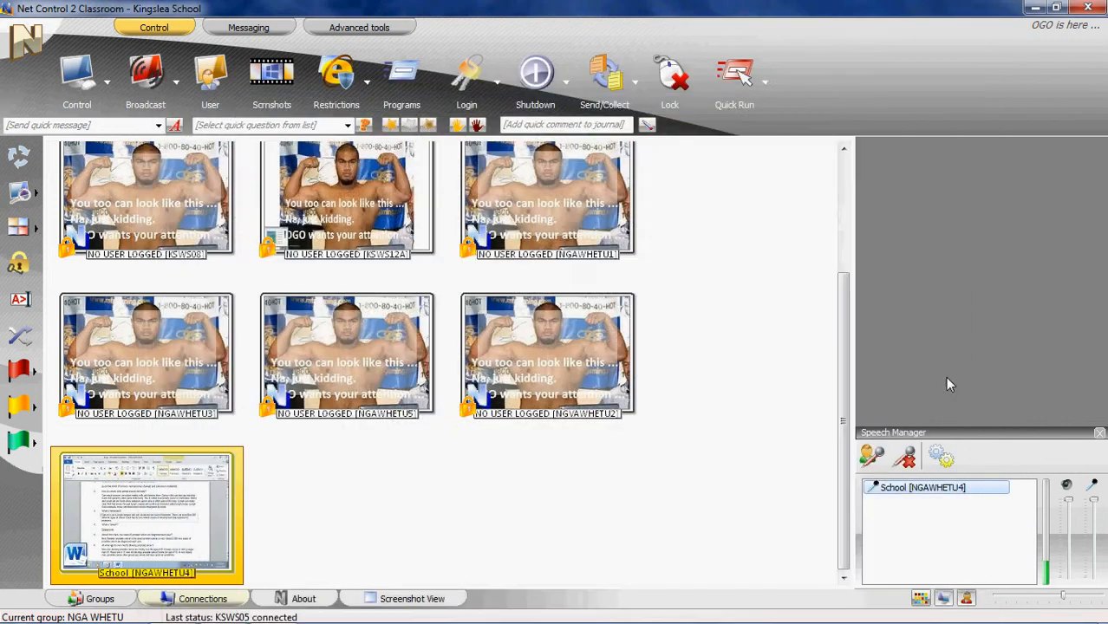
click(881, 488)
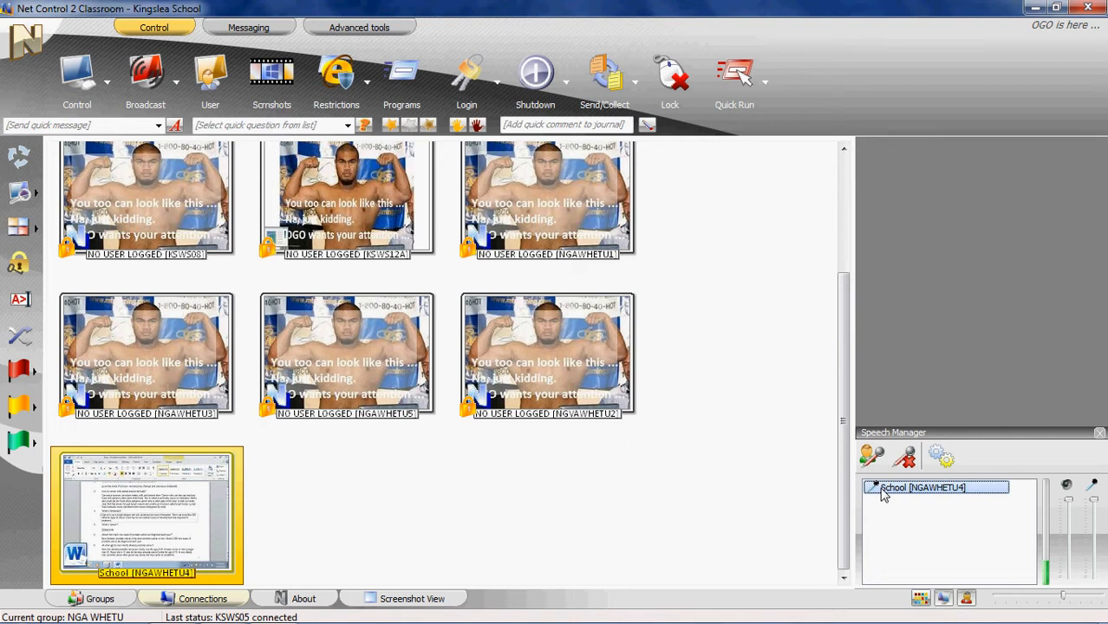
click(263, 31)
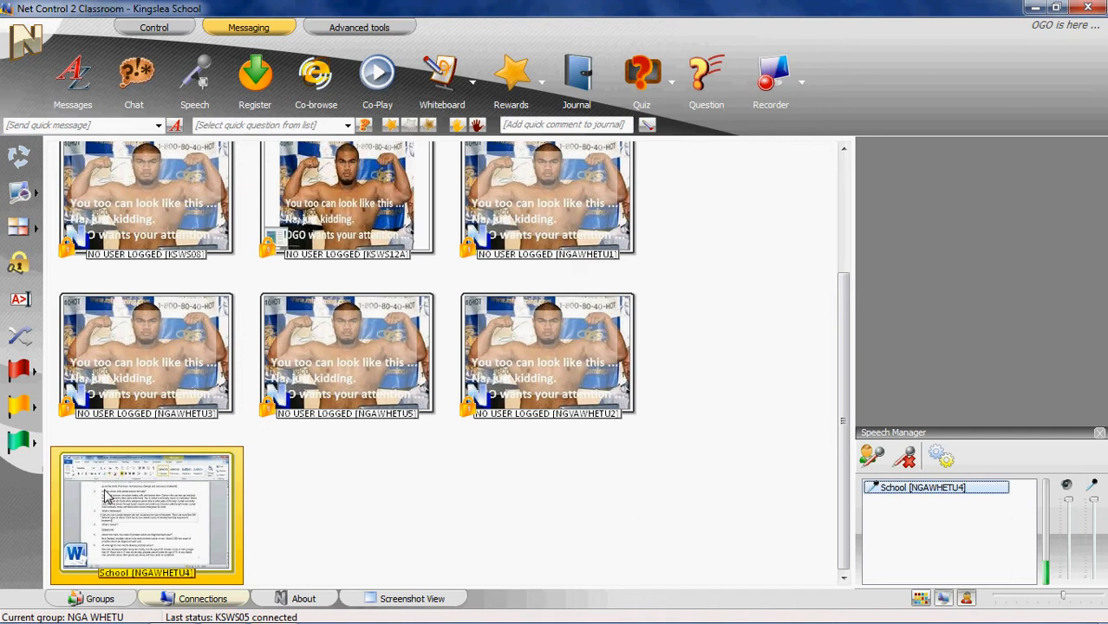
click(135, 76)
click(204, 515)
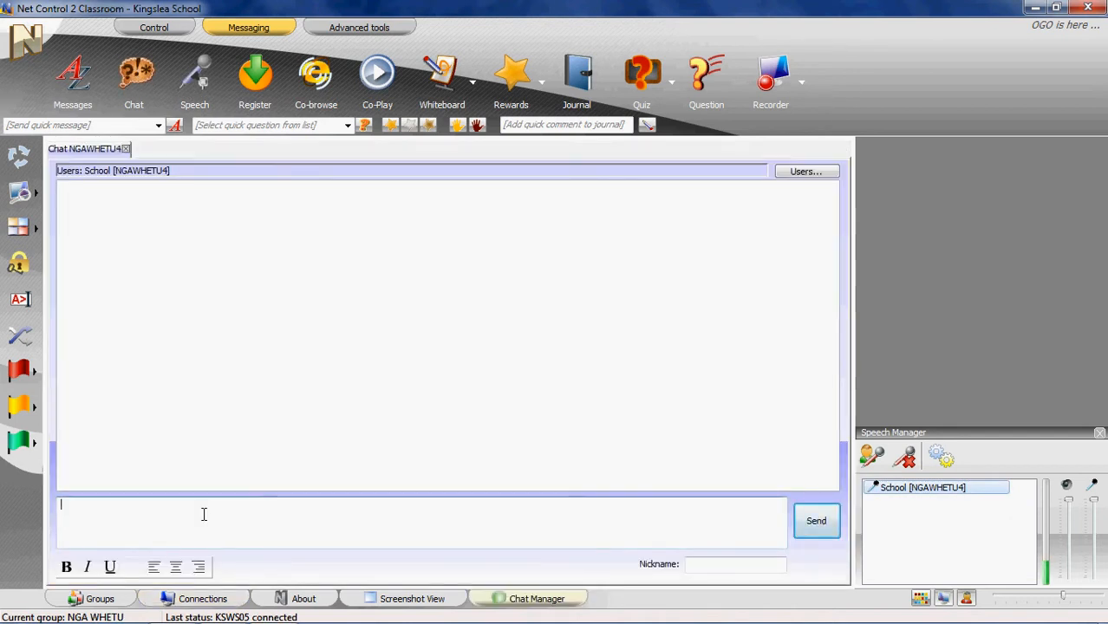
text(How are thing sgoing)
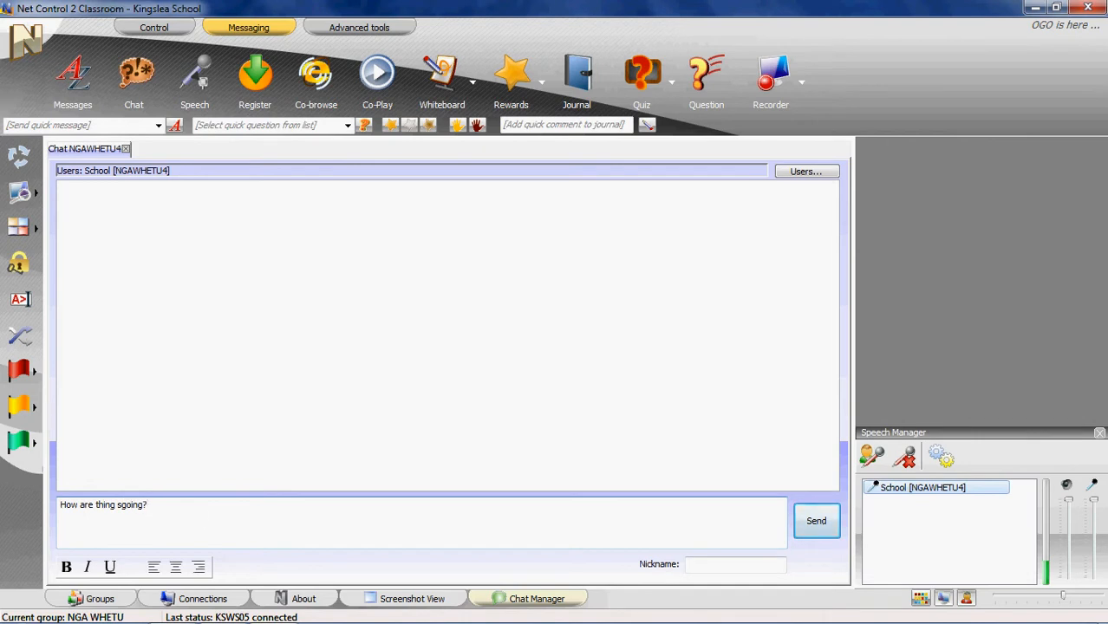
text(?)
key(Return)
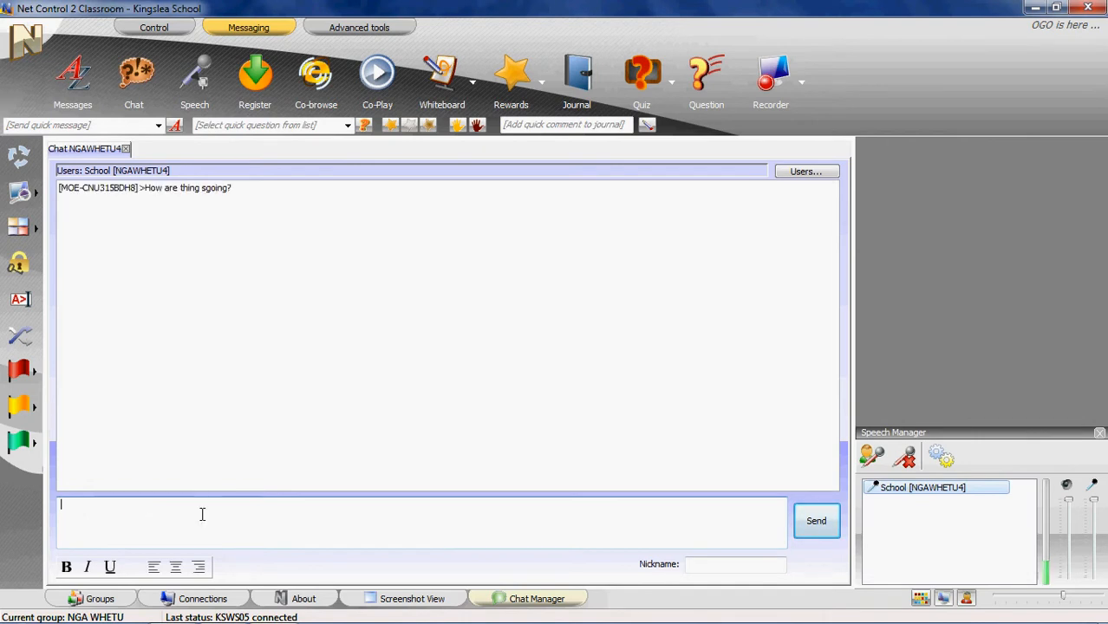
key(alt+Tab)
key(alt+Tab)
key(alt+Tab)
key(alt+Tab)
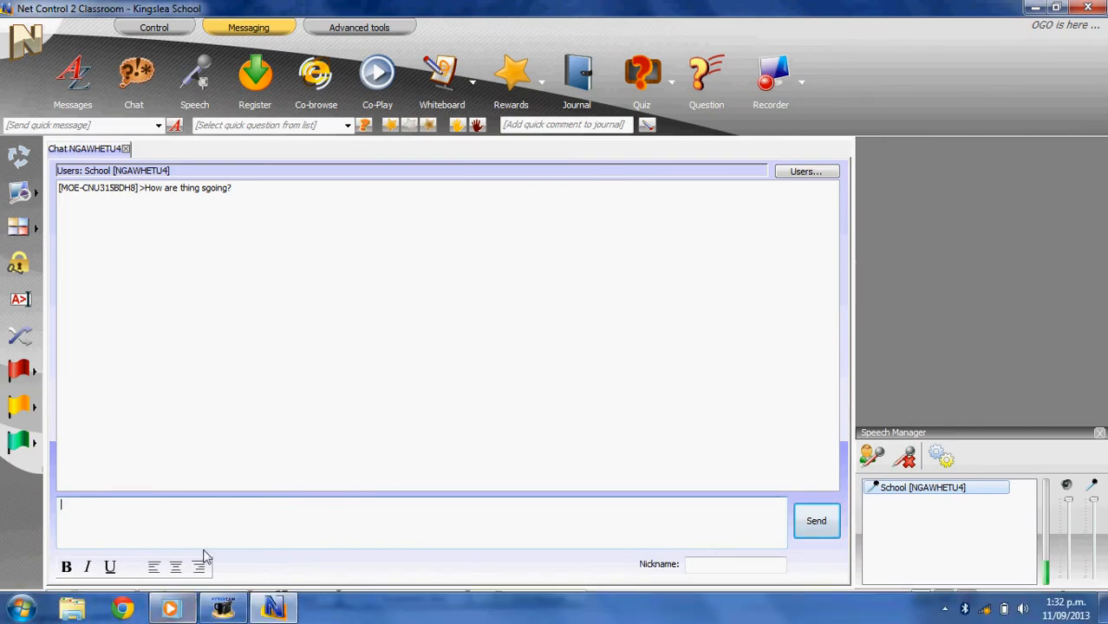
Open the remote desktop viewer for NGAWHETU4, shift the student's chat window slightly to inspect the received message, and close the viewer
click(196, 599)
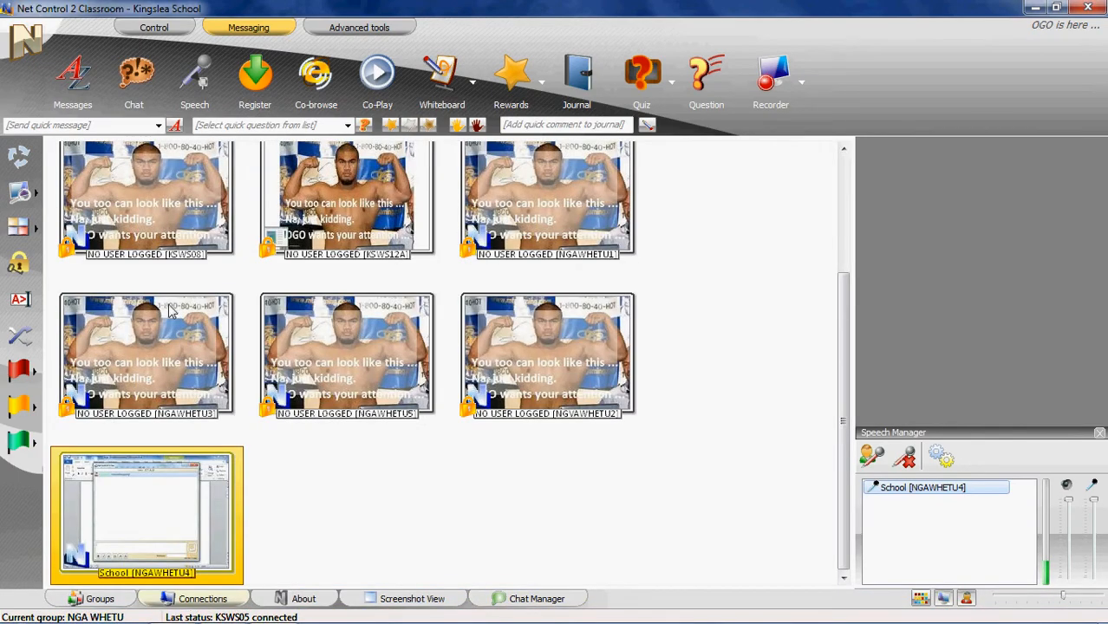
click(156, 28)
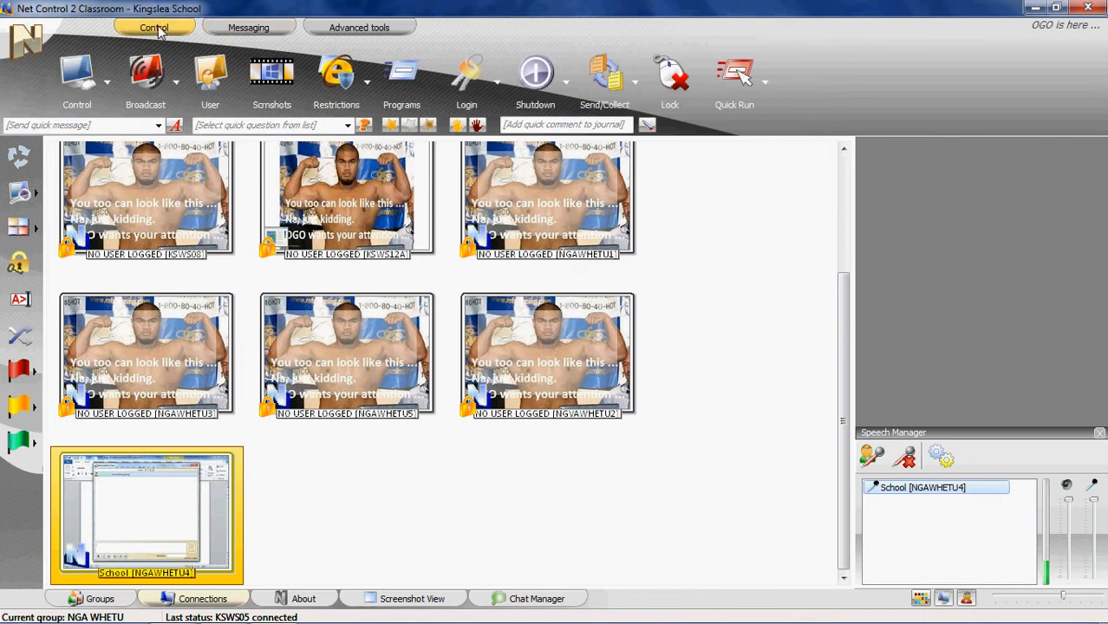
click(109, 81)
click(114, 124)
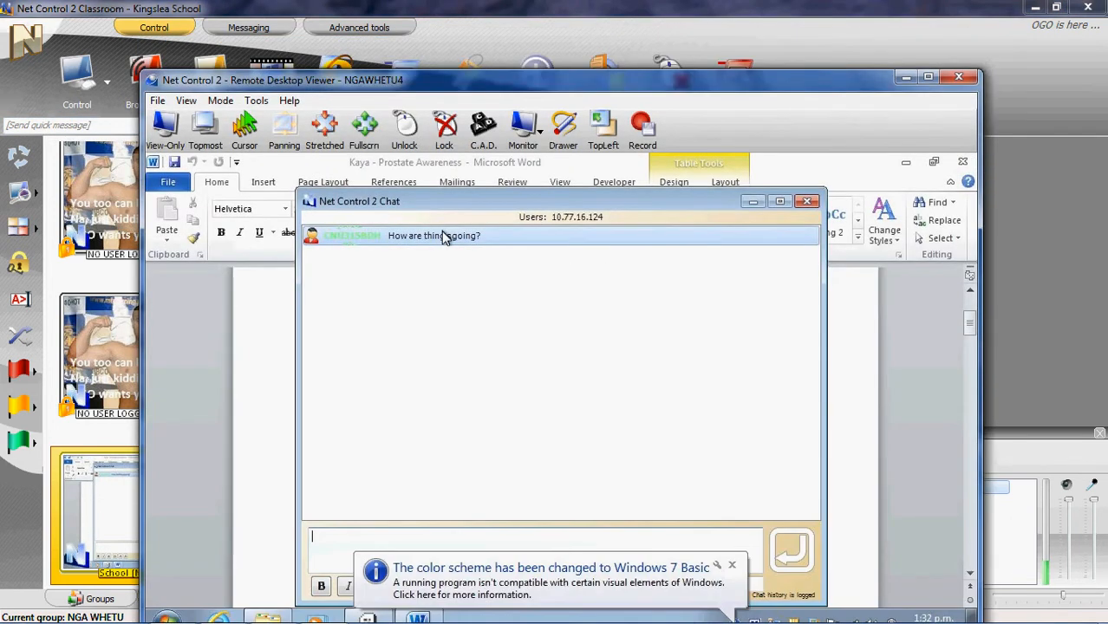
drag(482, 206, 469, 184)
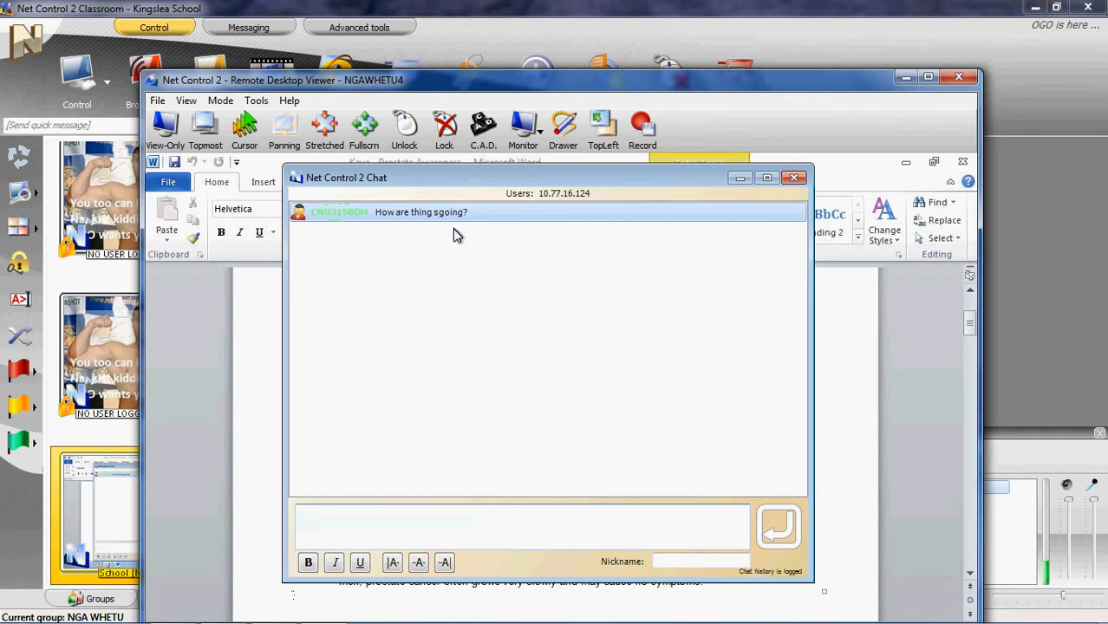
click(961, 79)
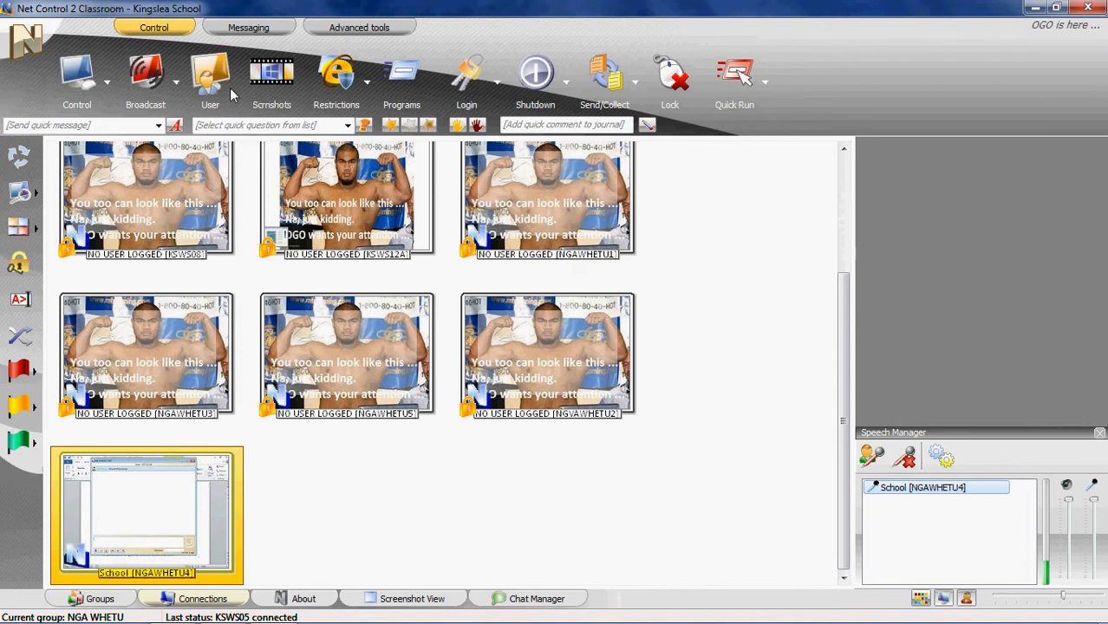
Send NGAWHETU4 the quick message "Log-Off in one minute please -"
click(251, 29)
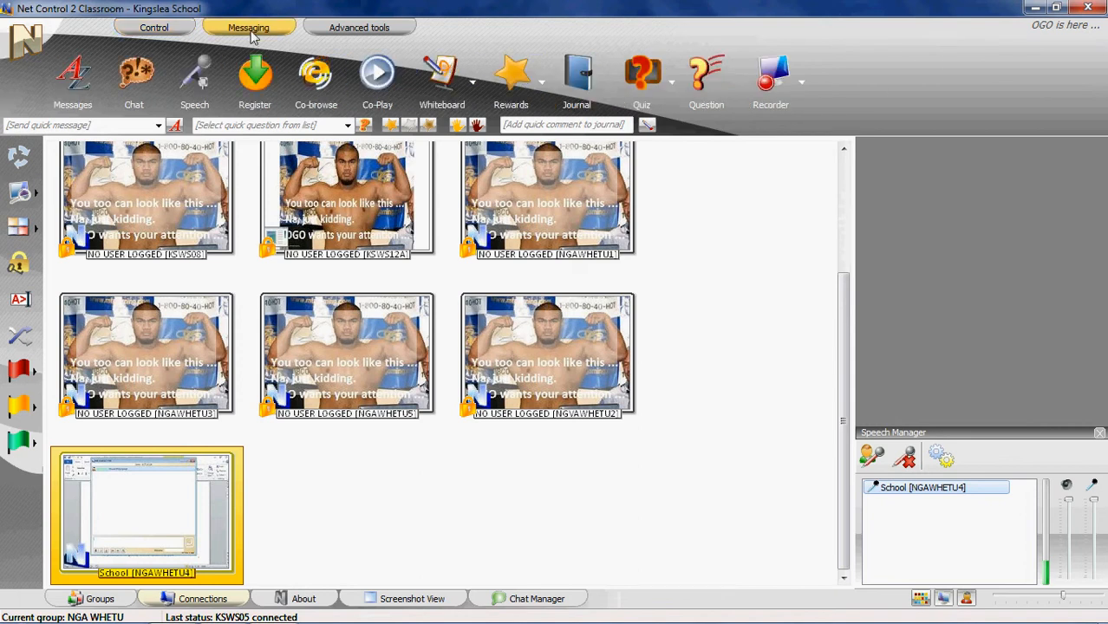
click(137, 125)
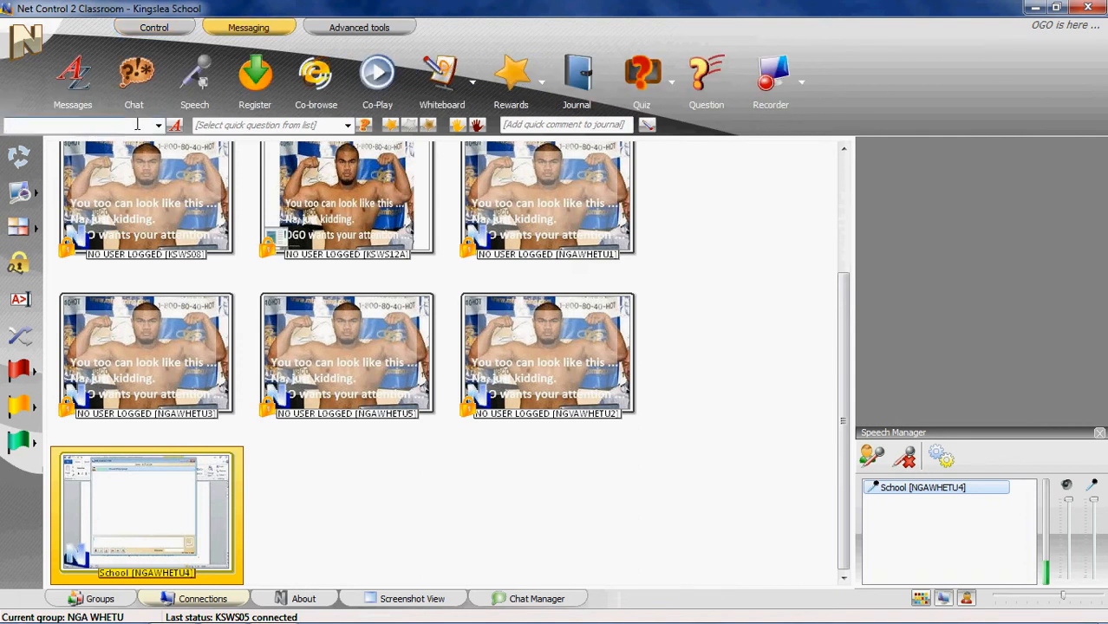
text(Log)
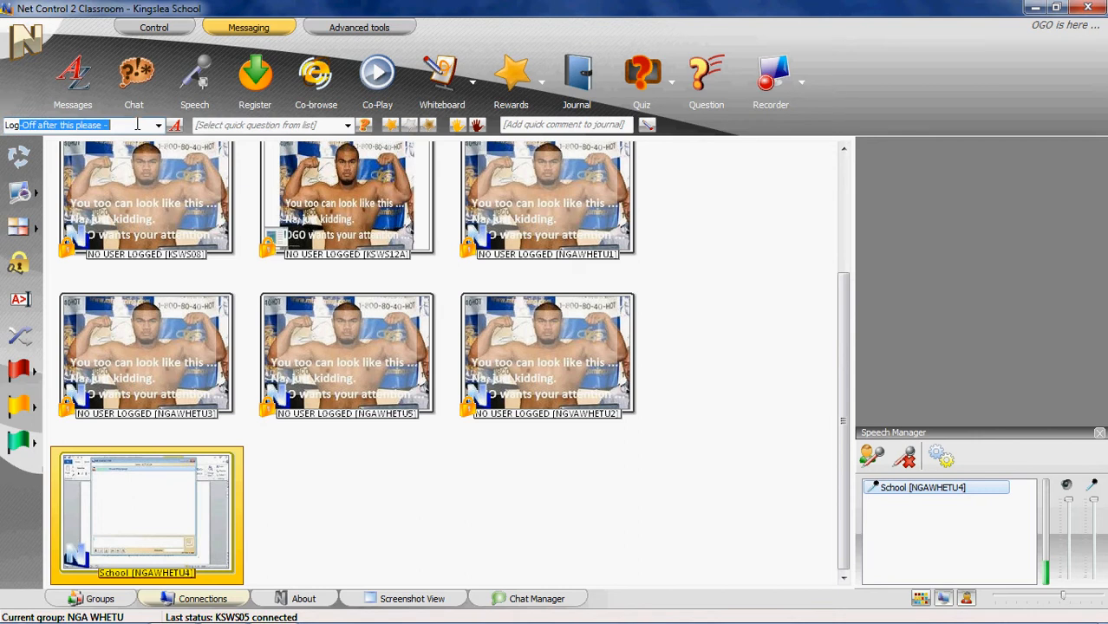
text(-Off in one minut)
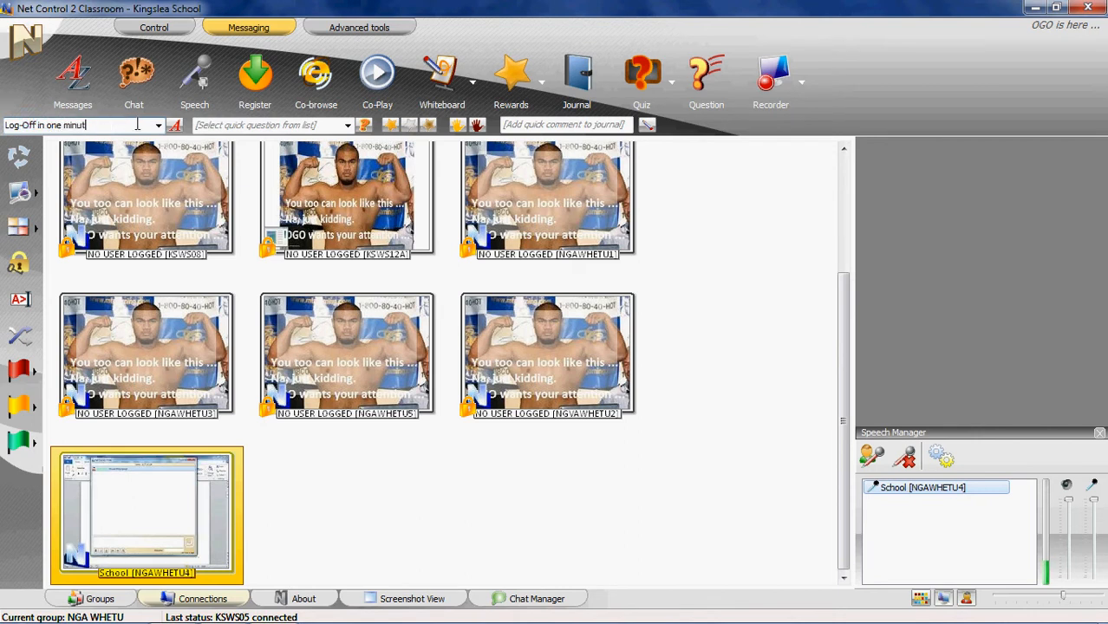
text(e please -)
key(Return)
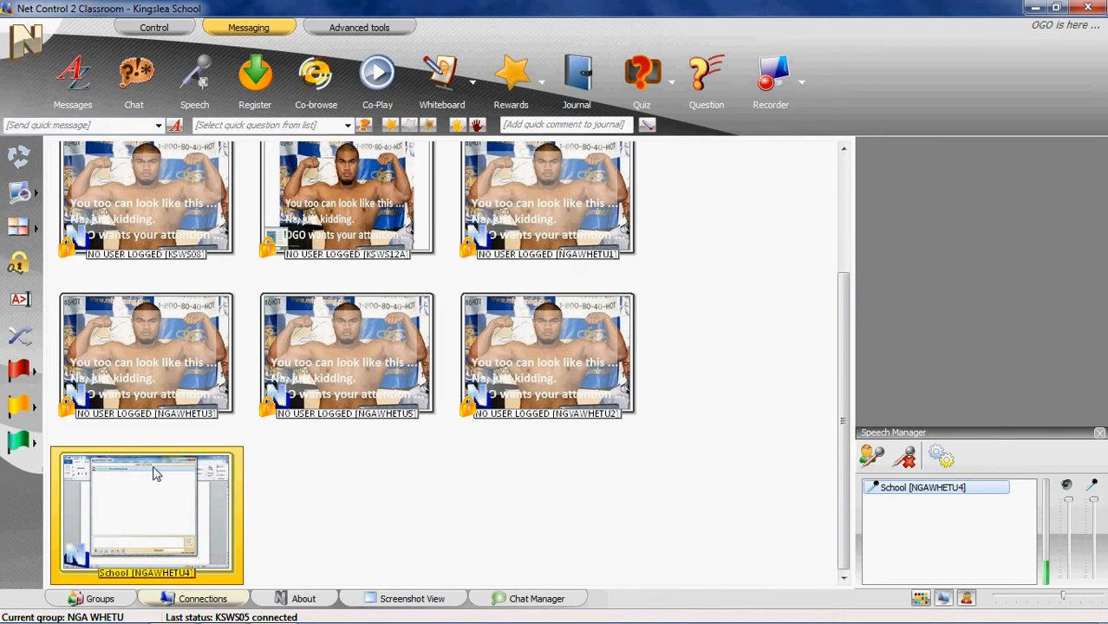
Send NGAWHETU4 the saved quick message "Log-Off after this please -"
click(160, 126)
scroll(158, 173, down, 3)
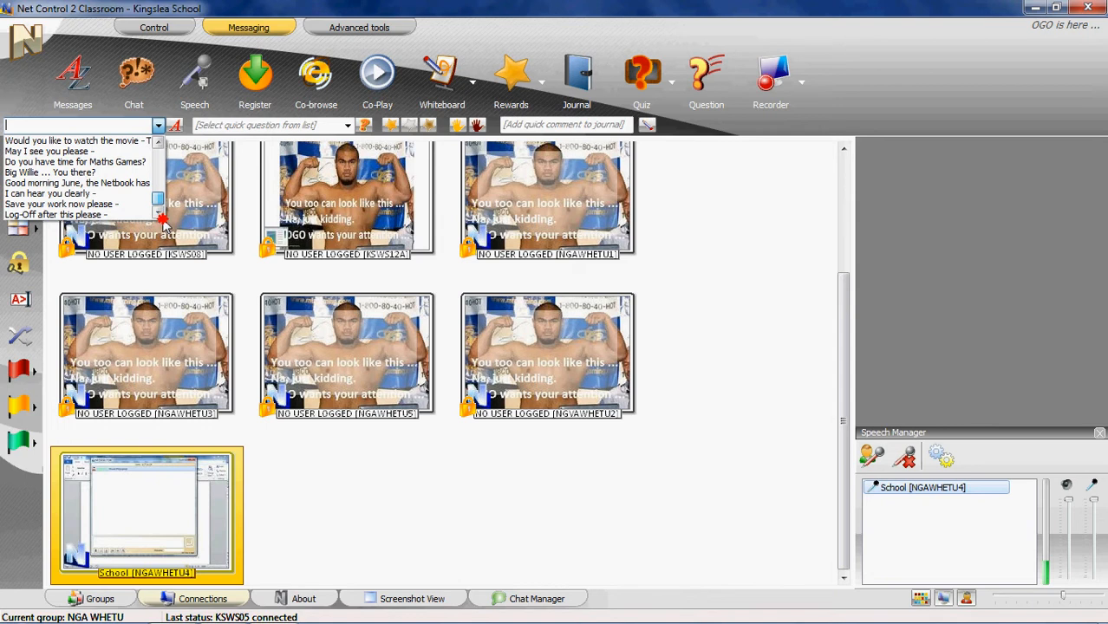
click(124, 215)
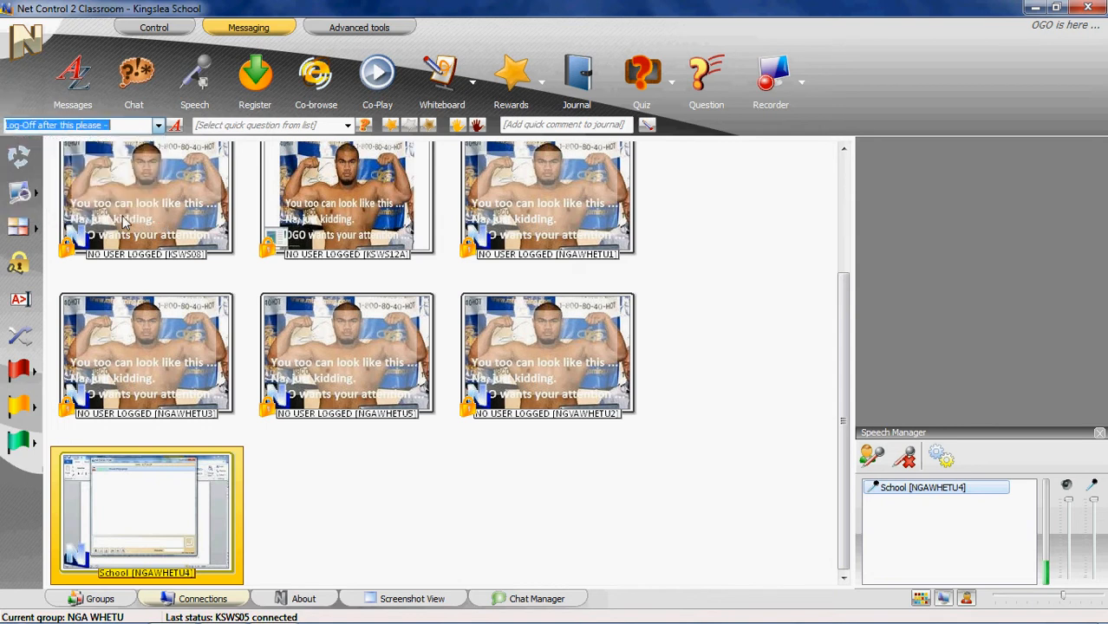
click(175, 127)
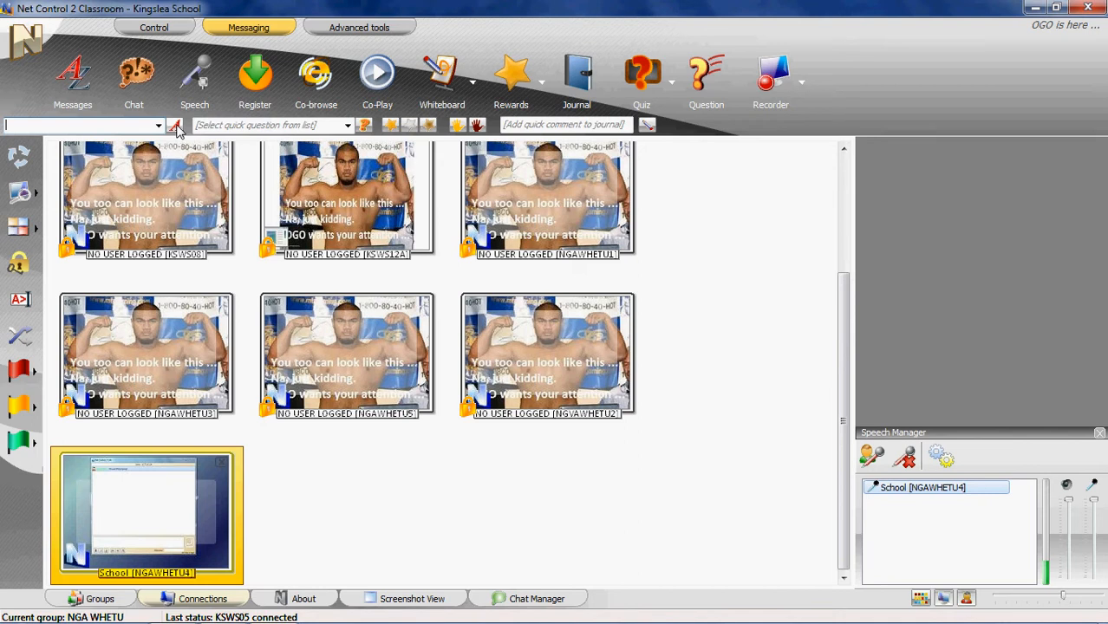
View the quick message on NGAWHETU4's screen in the remote desktop viewer, and close the viewer
click(191, 496)
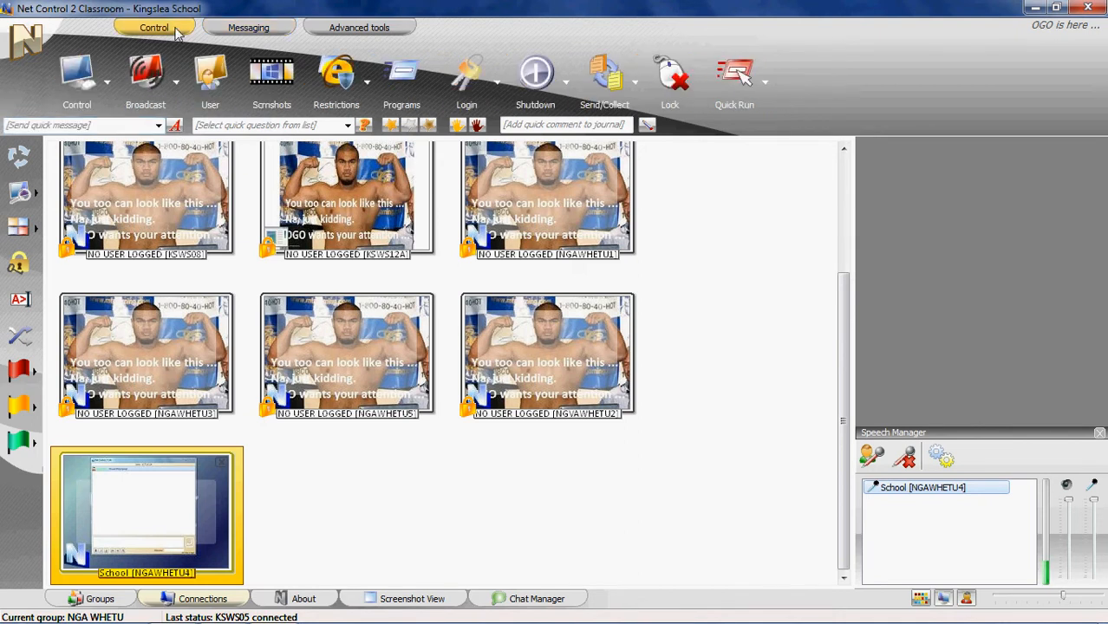
click(107, 84)
click(102, 129)
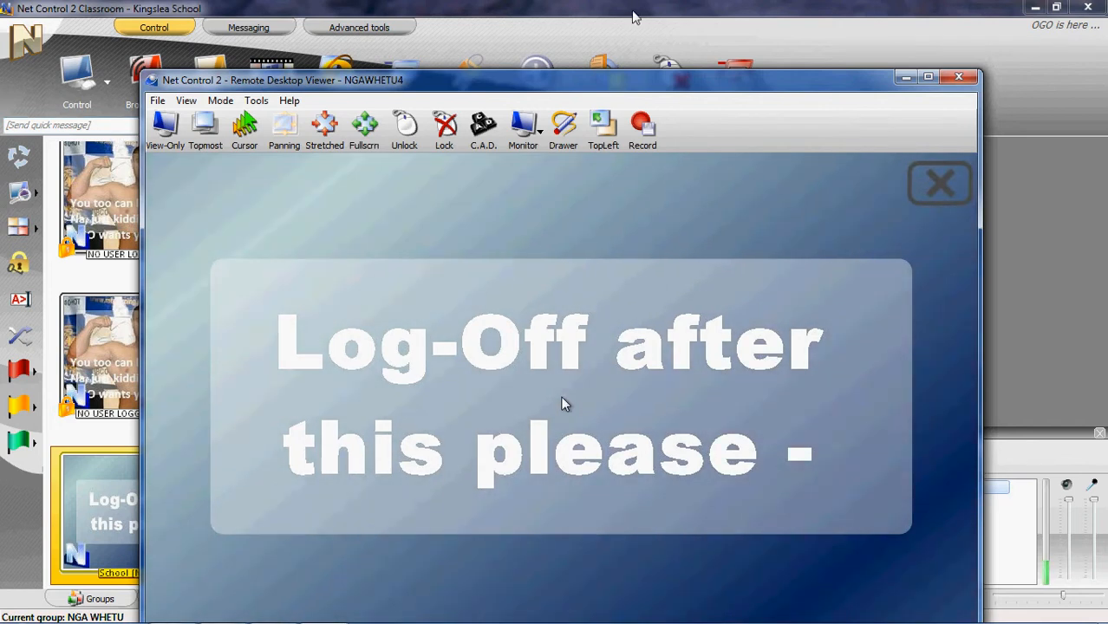
click(961, 78)
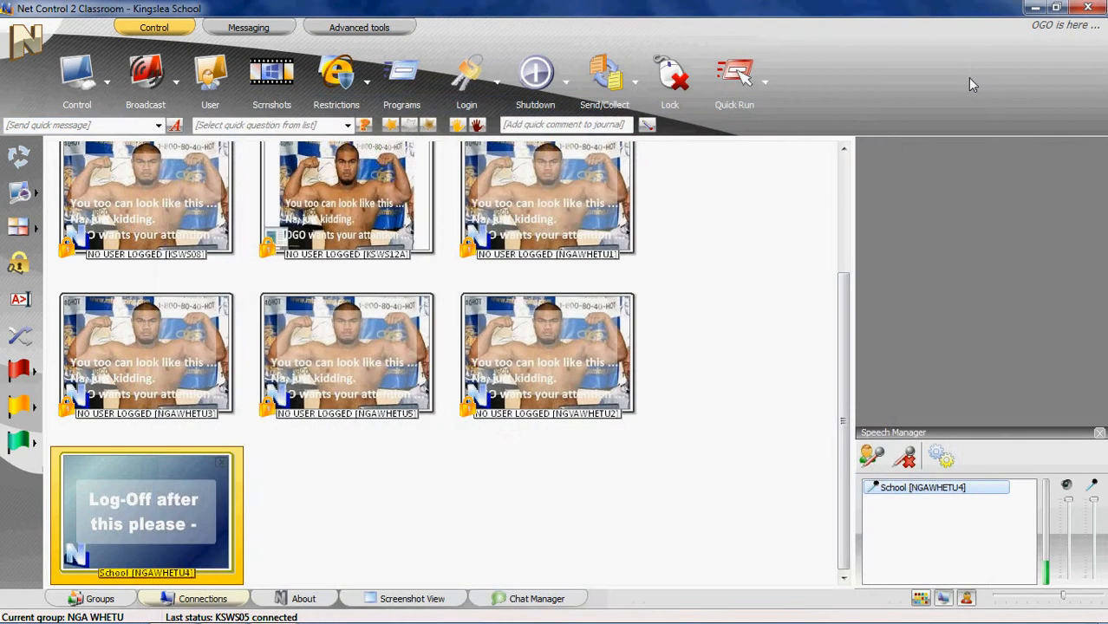
Look over the available messaging and advanced tools, and close the Speech Manager
click(246, 28)
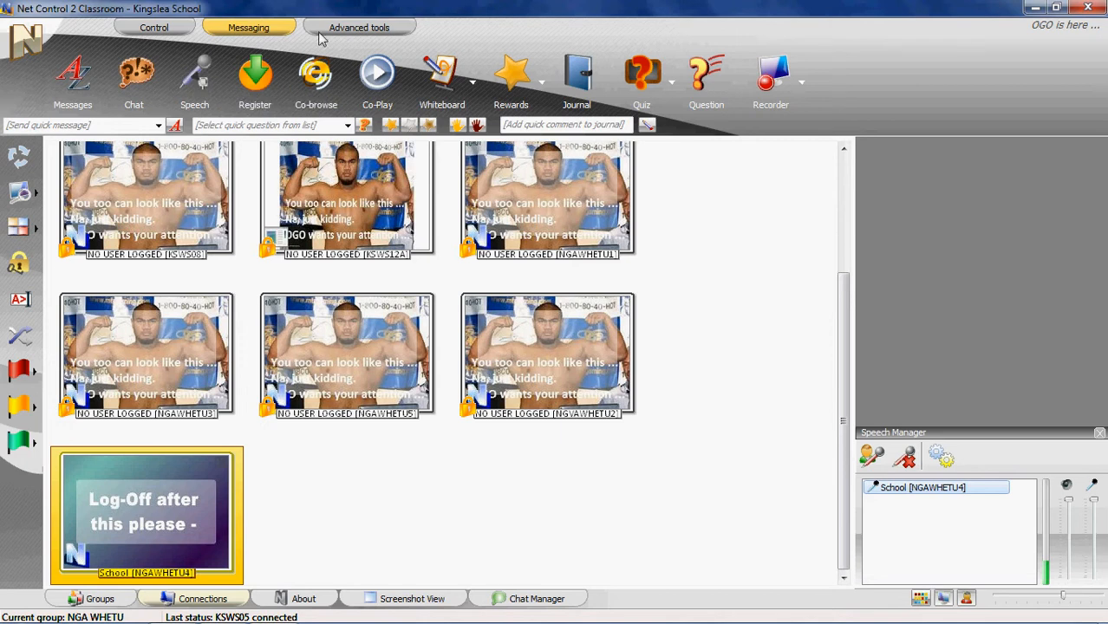
click(372, 32)
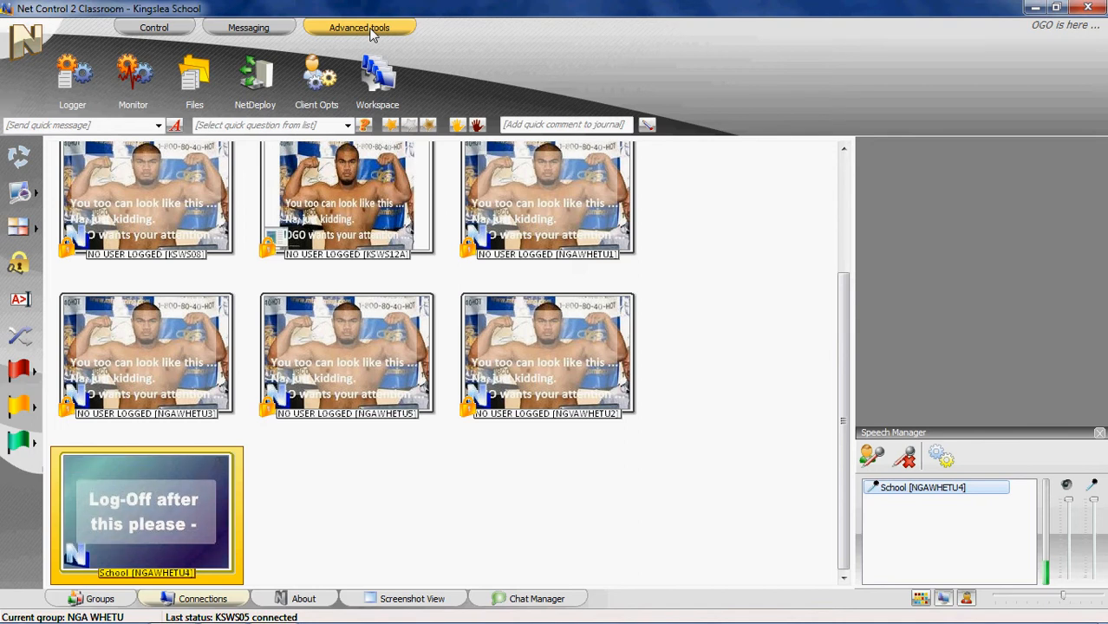
click(155, 28)
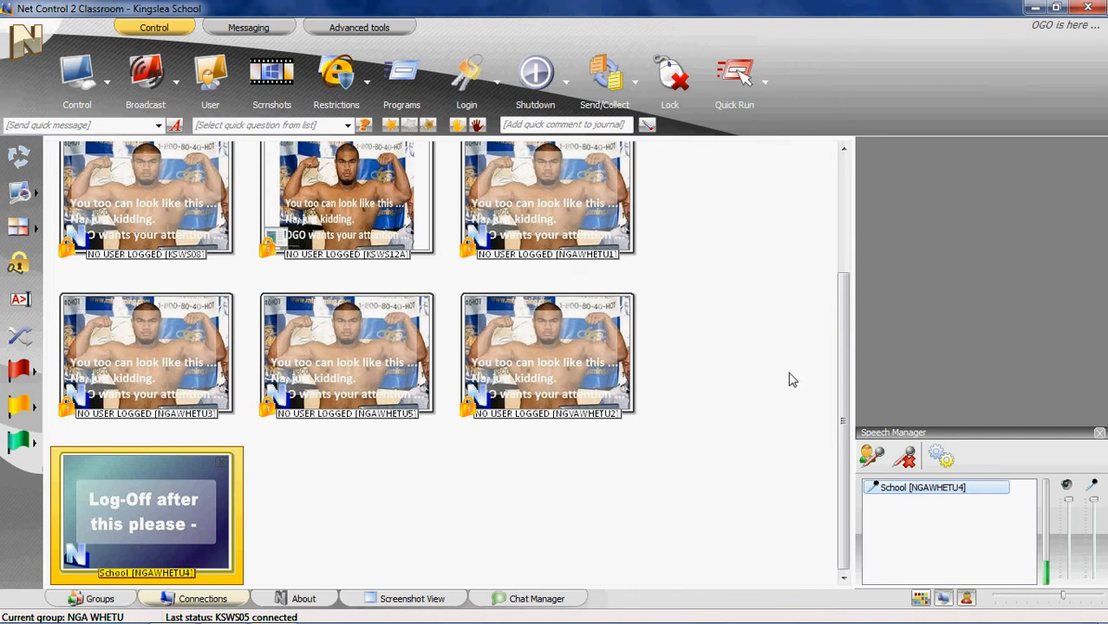
click(1101, 434)
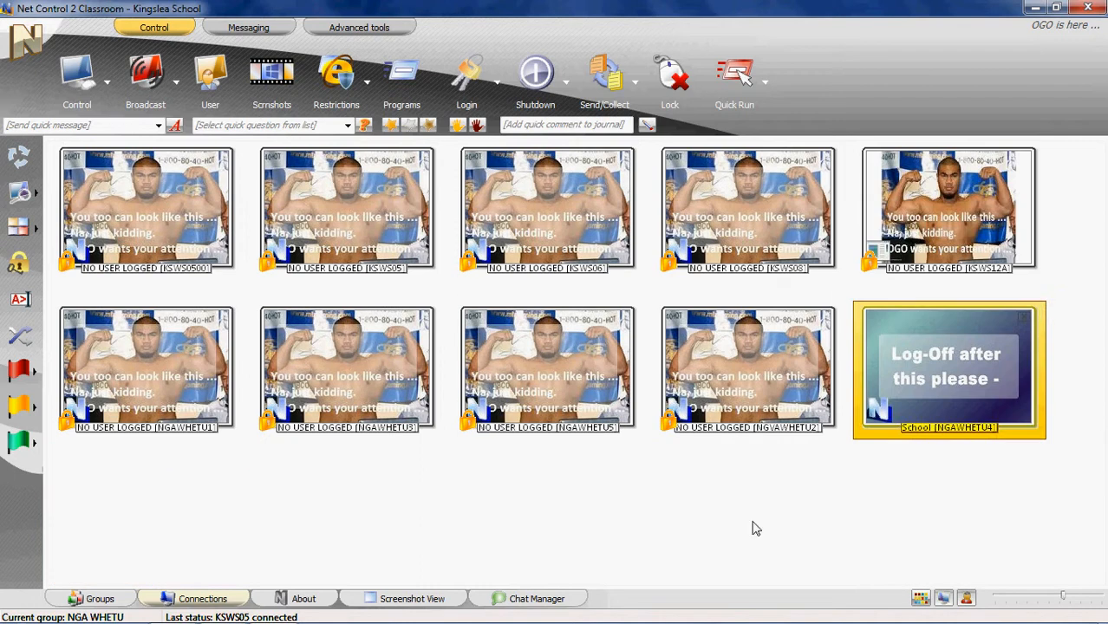